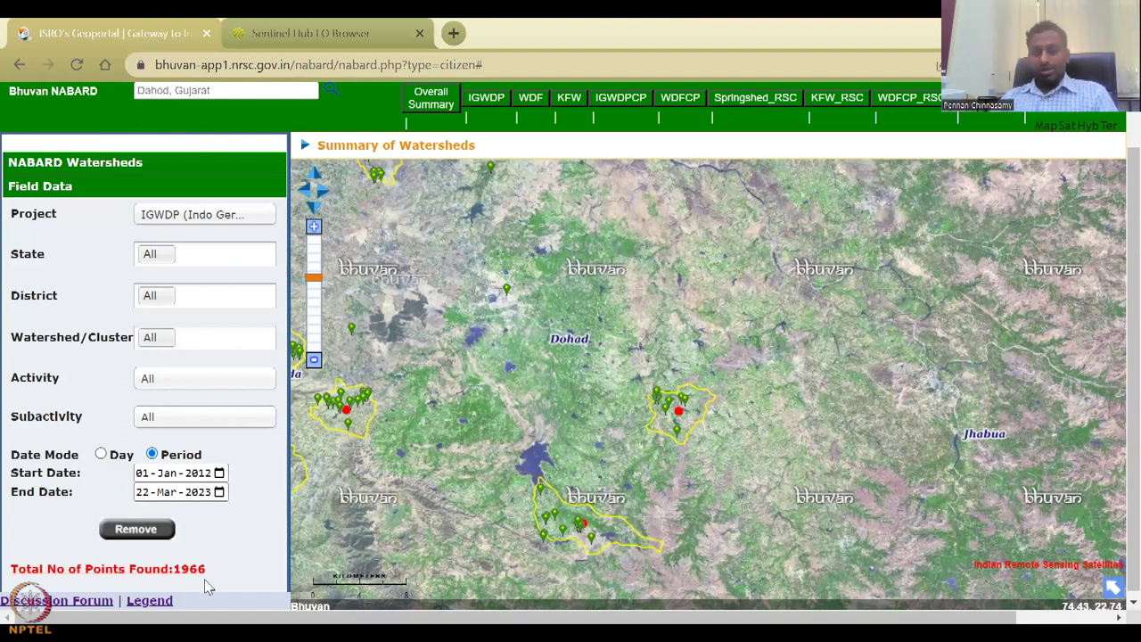
pyautogui.click(659, 401)
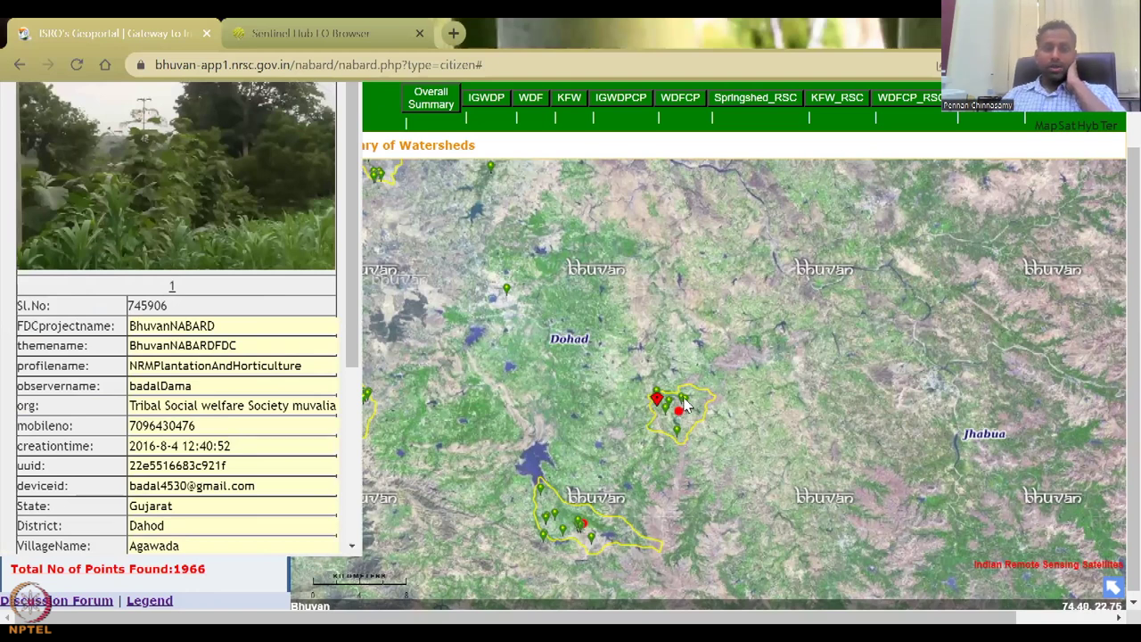
pyautogui.click(685, 404)
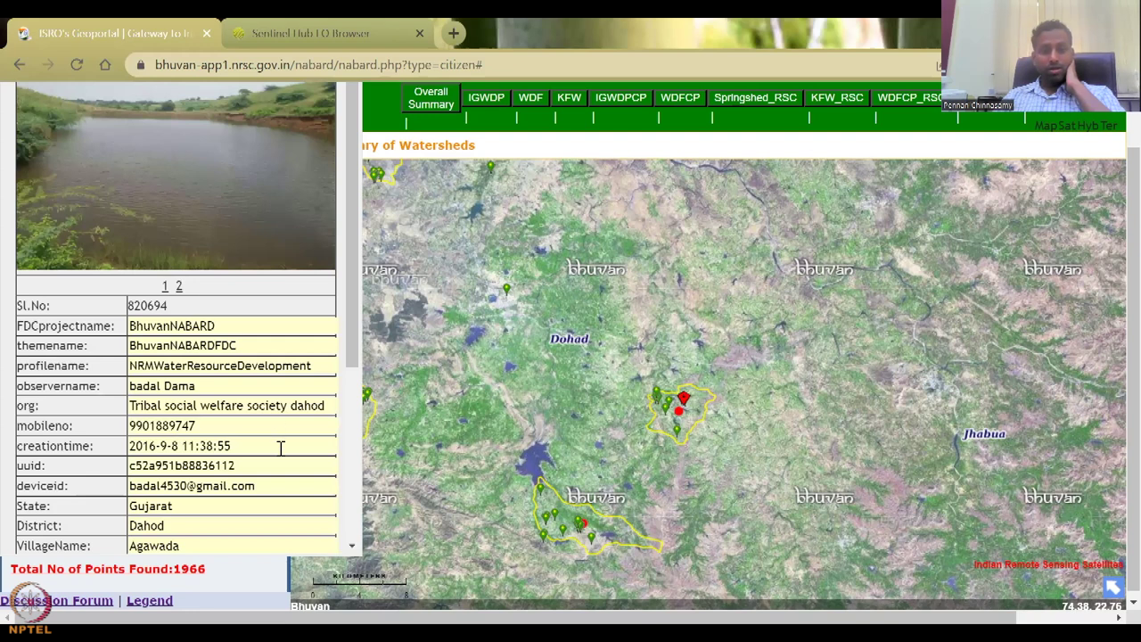
pyautogui.scroll(-2, 280, 447)
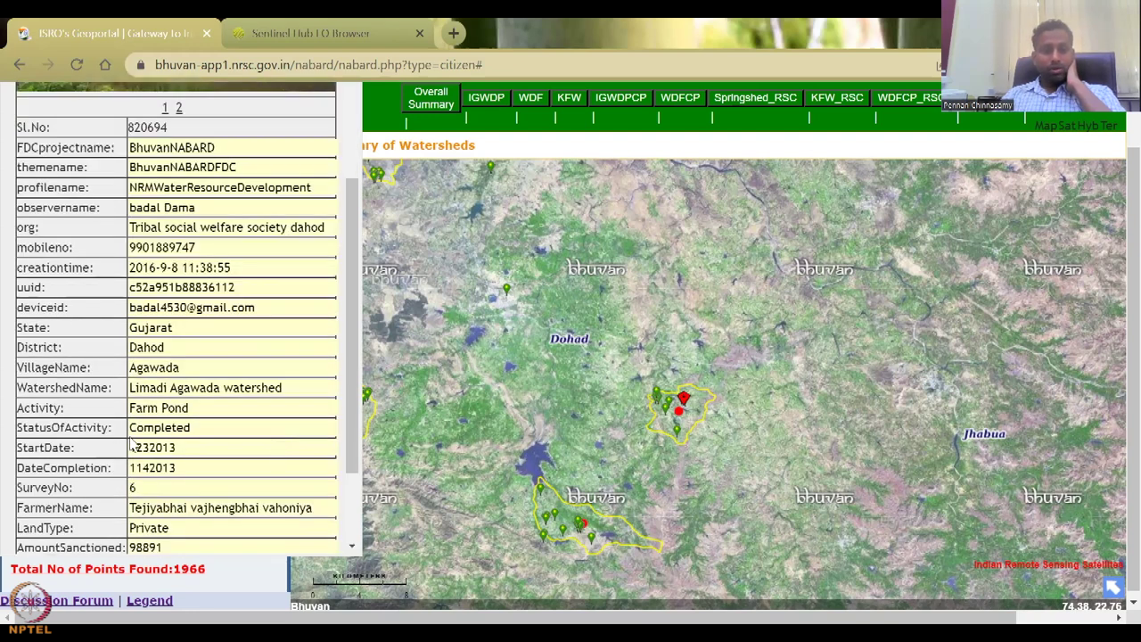
pyautogui.scroll(3, 197, 448)
pyautogui.scroll(1, 266, 468)
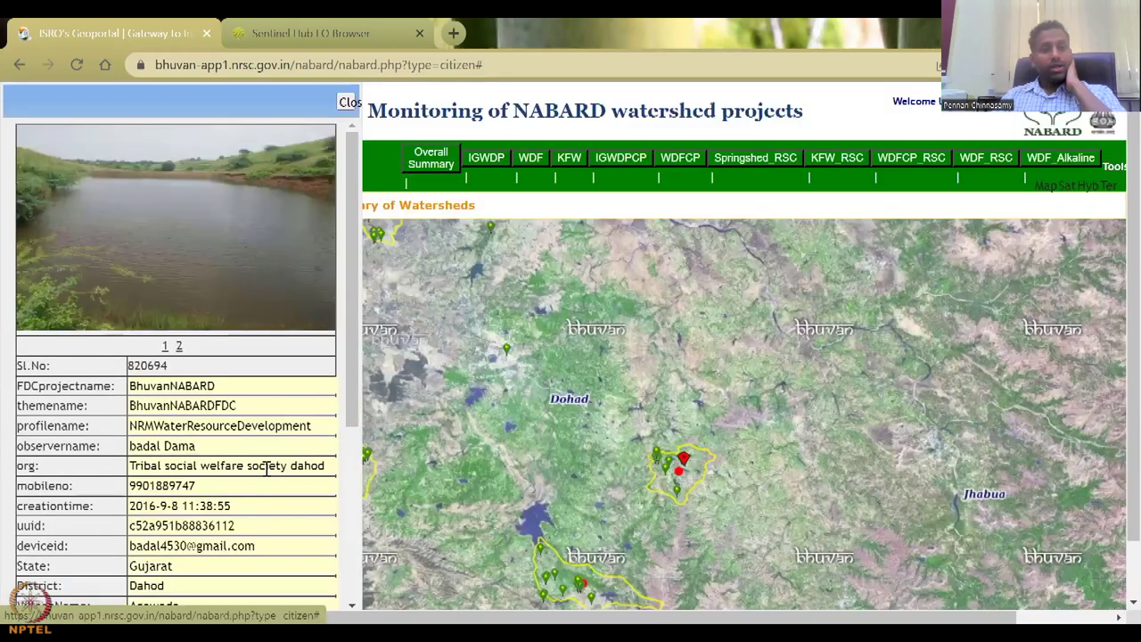
pyautogui.click(178, 346)
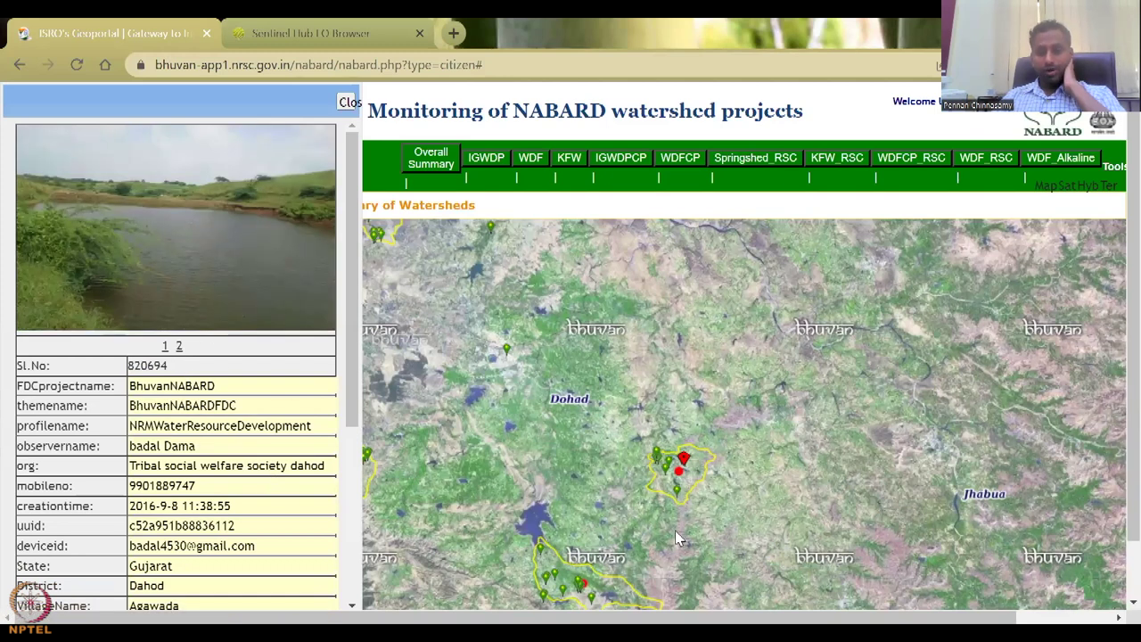
pyautogui.click(676, 495)
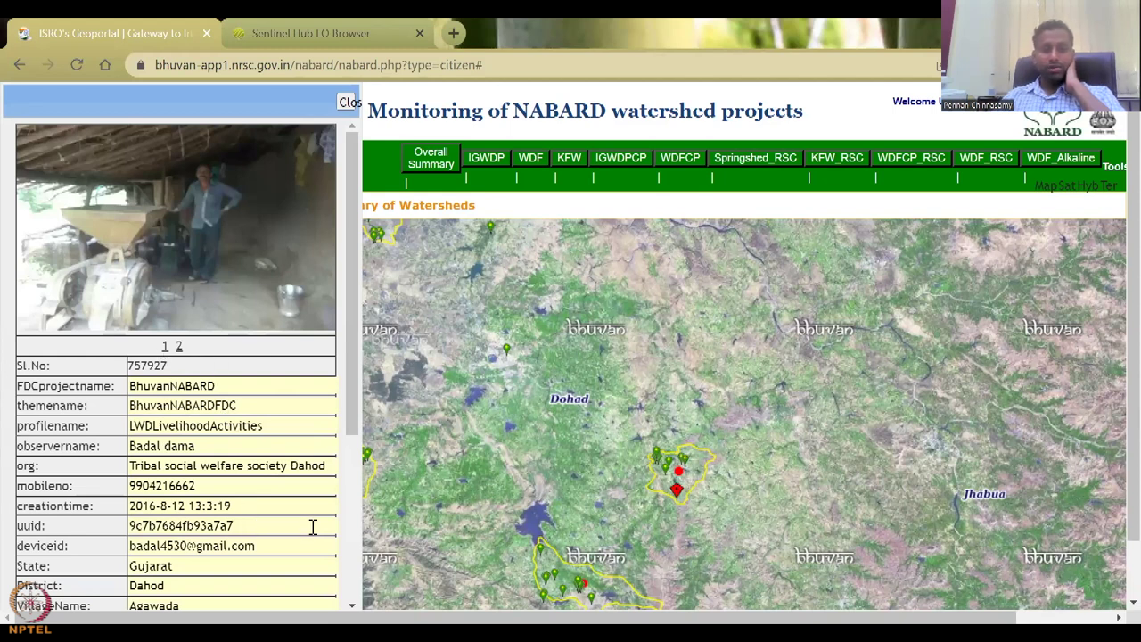
pyautogui.click(668, 458)
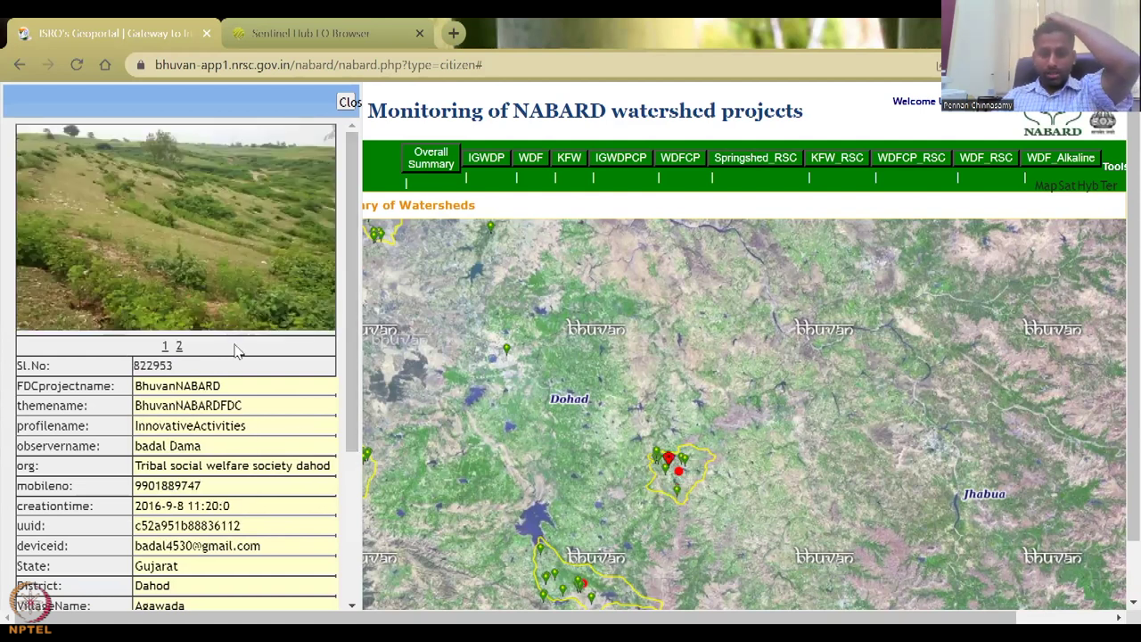
pyautogui.scroll(-2, 254, 491)
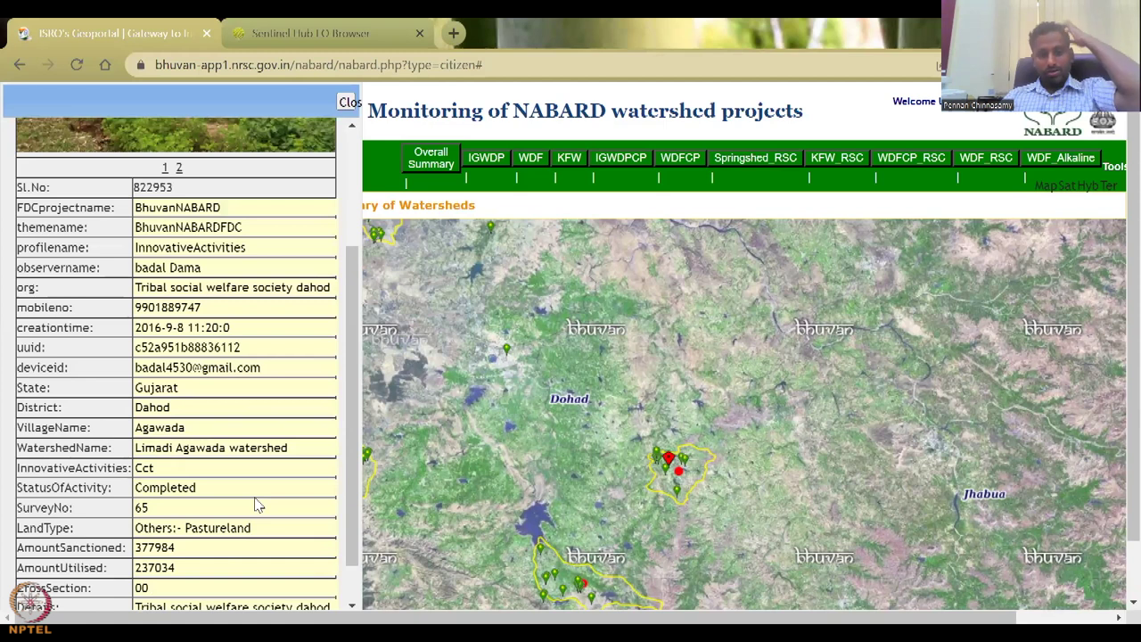
pyautogui.scroll(2, 257, 482)
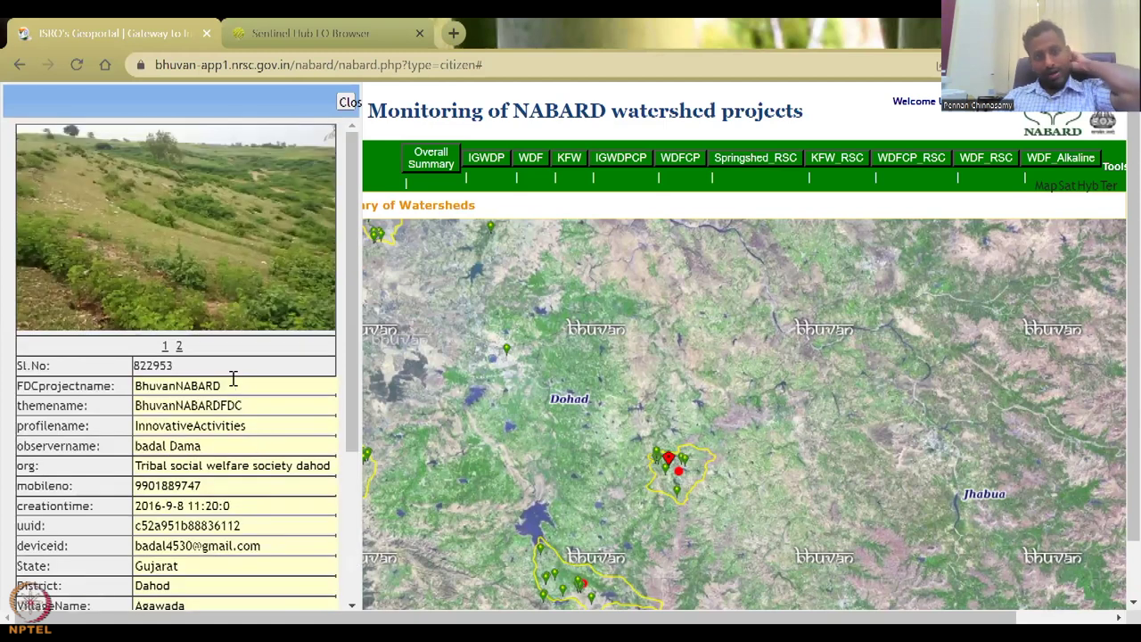
pyautogui.click(180, 347)
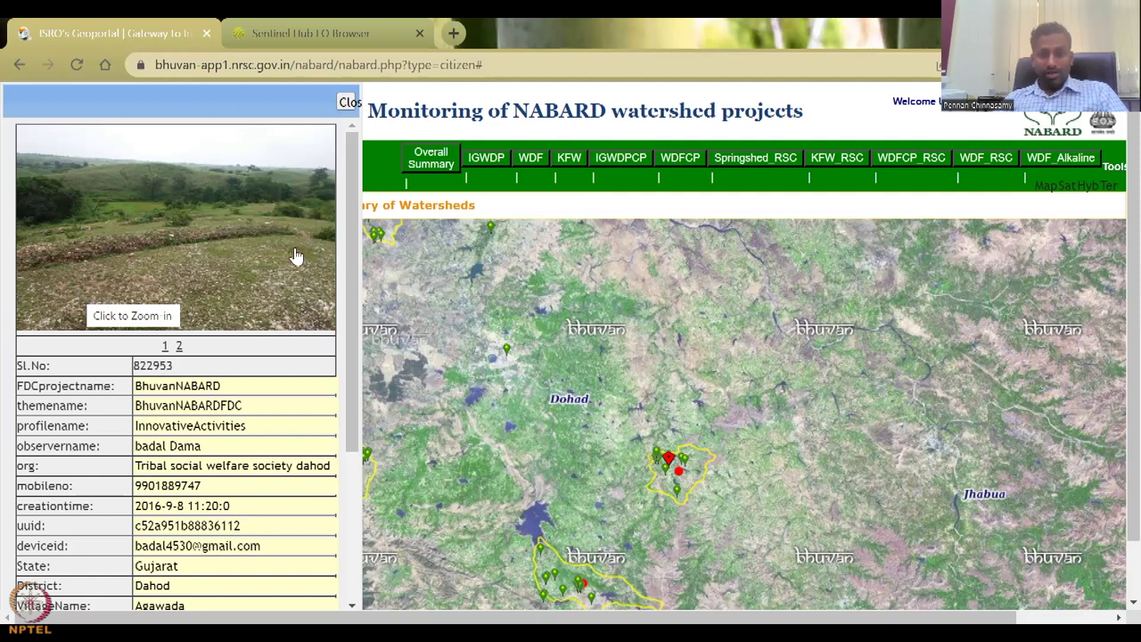
pyautogui.click(347, 102)
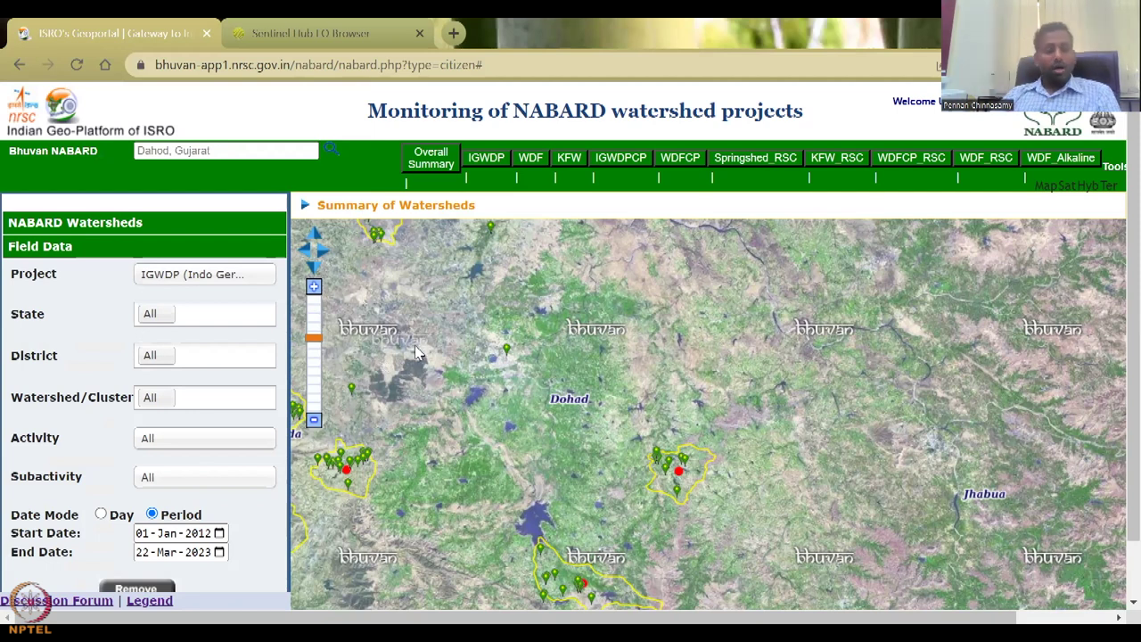
pyautogui.scroll(-1, 138, 437)
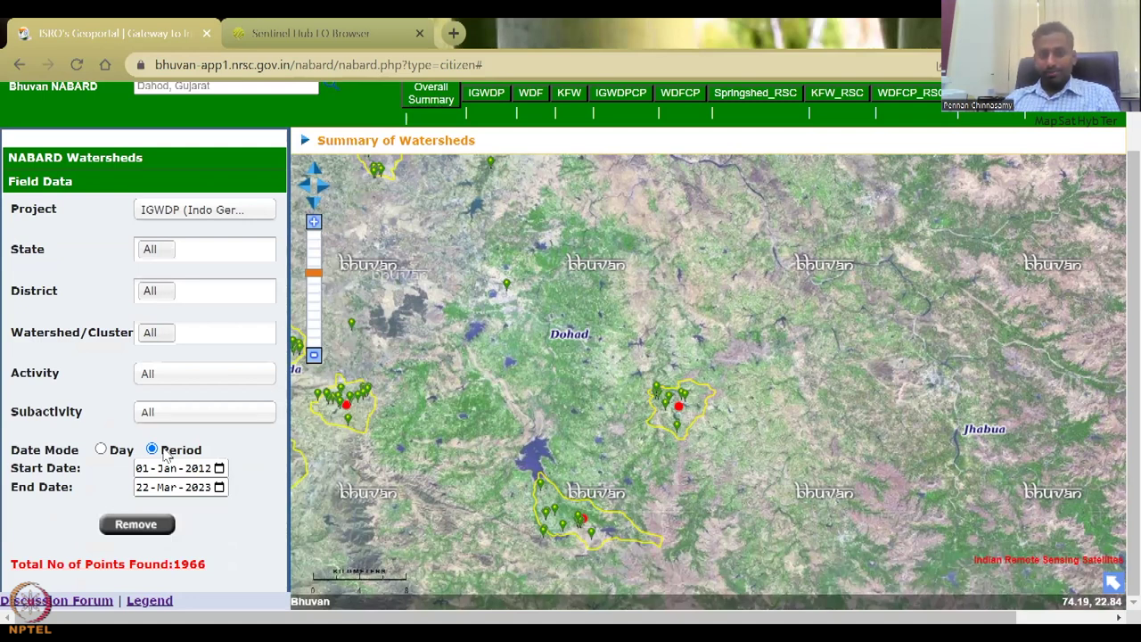
# Step: In EO Browser, remove the 2022-03-15 Sentinel-2 layer and move the 1999-01-22 Landsat layer second
pyautogui.click(323, 27)
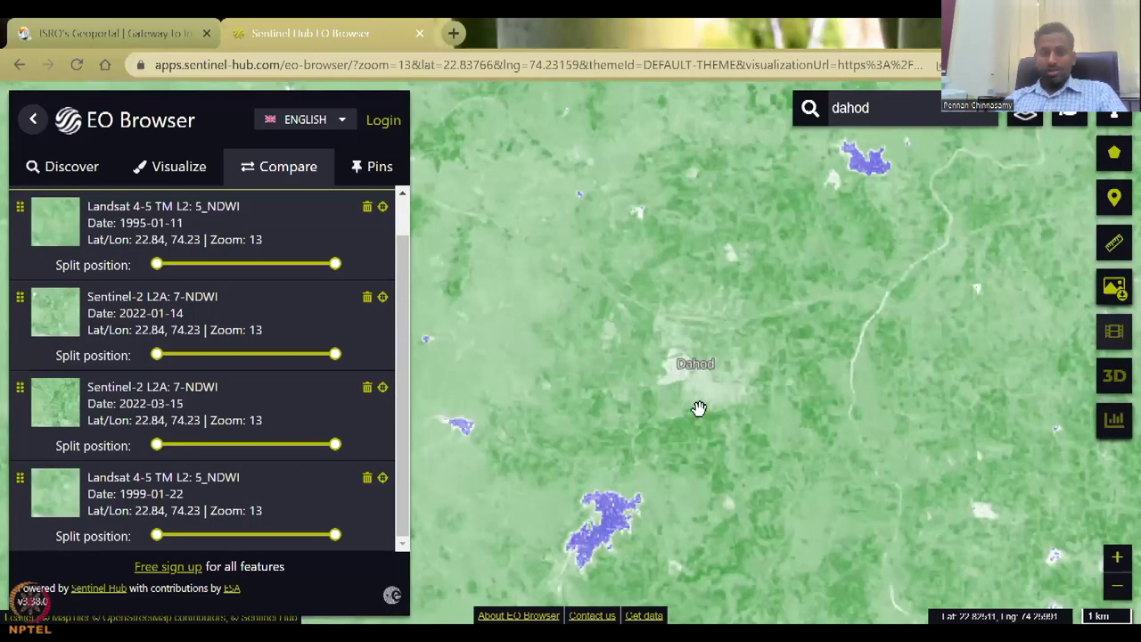
pyautogui.scroll(1, 259, 359)
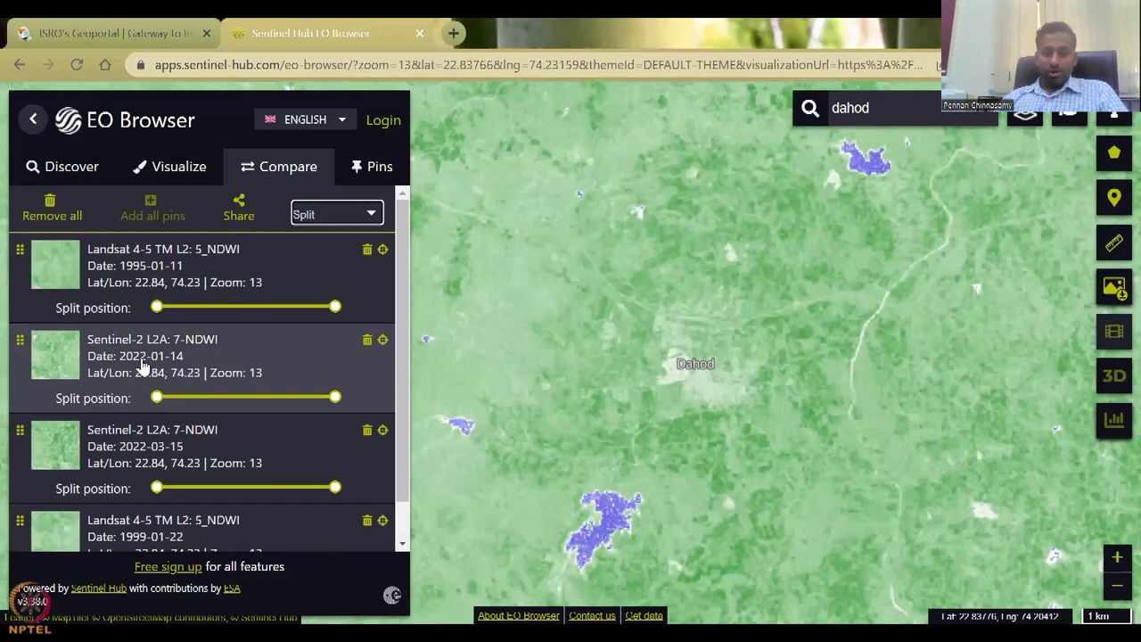
pyautogui.click(367, 432)
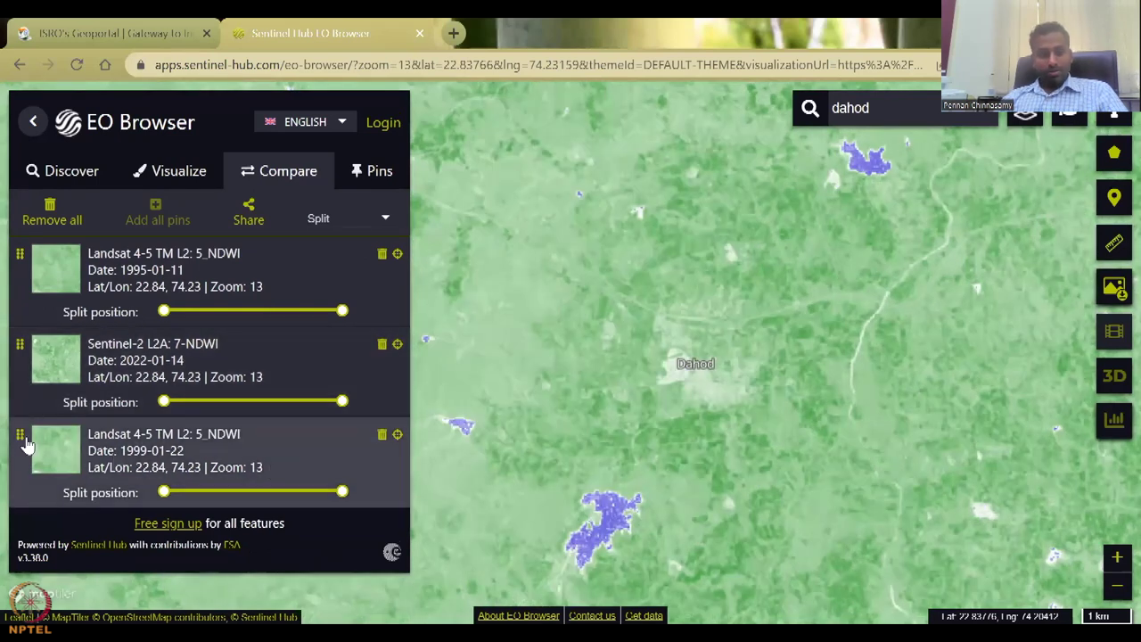
pyautogui.moveTo(17, 441); pyautogui.dragTo(18, 318)
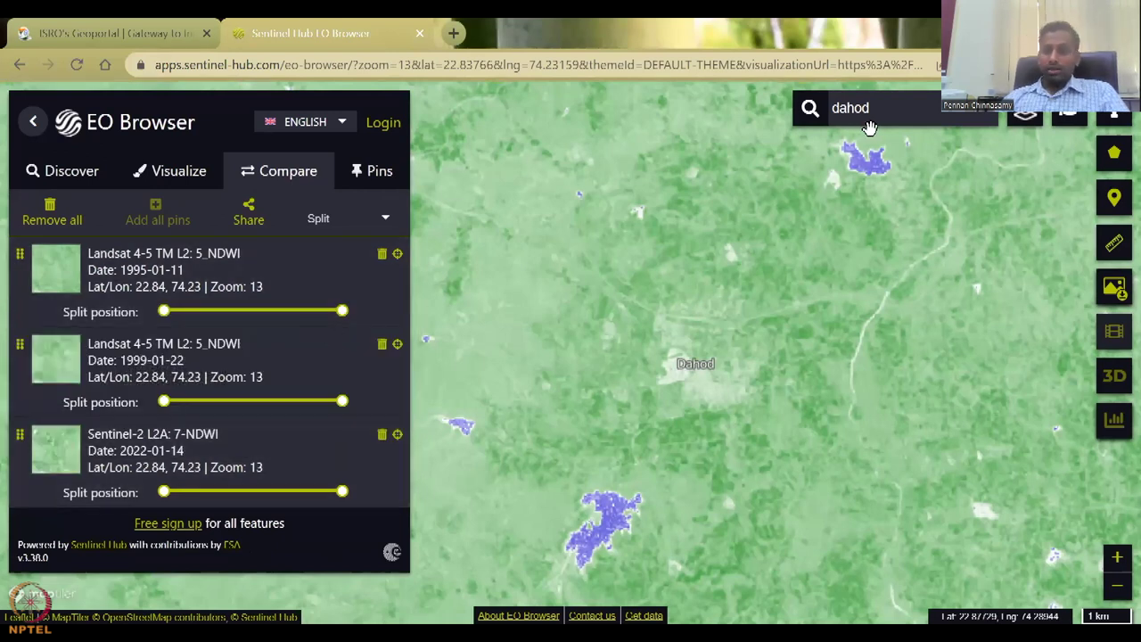
# Step: Check the Landsat search results and the 1995-01-11 layer's NDWI visualization, then return to Compare
pyautogui.click(65, 178)
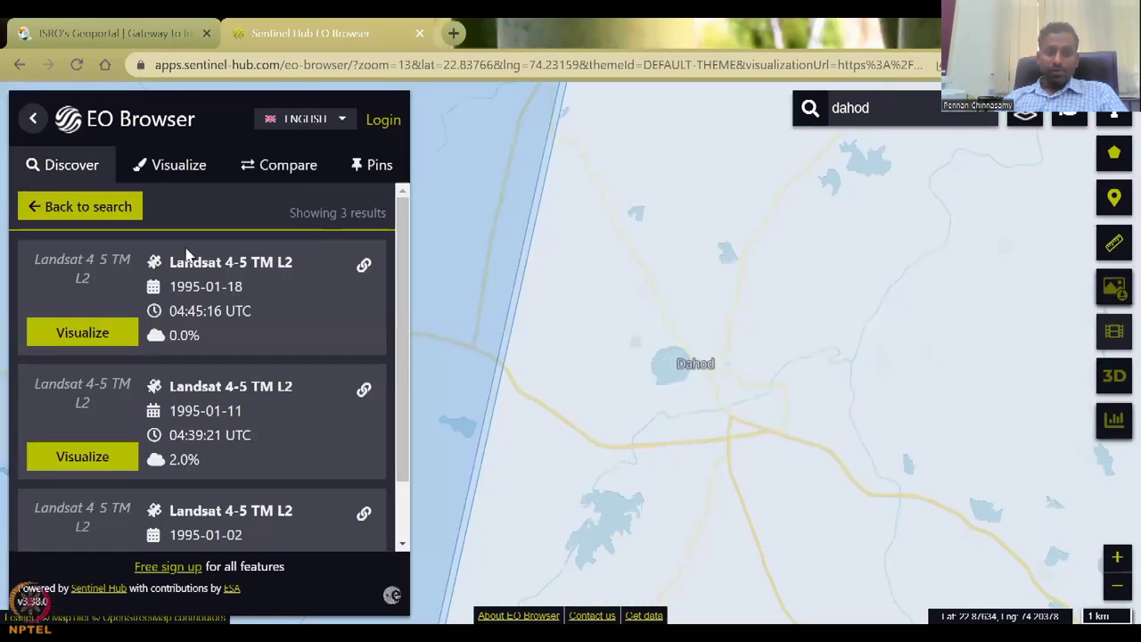
pyautogui.click(138, 216)
pyautogui.scroll(10, 212, 370)
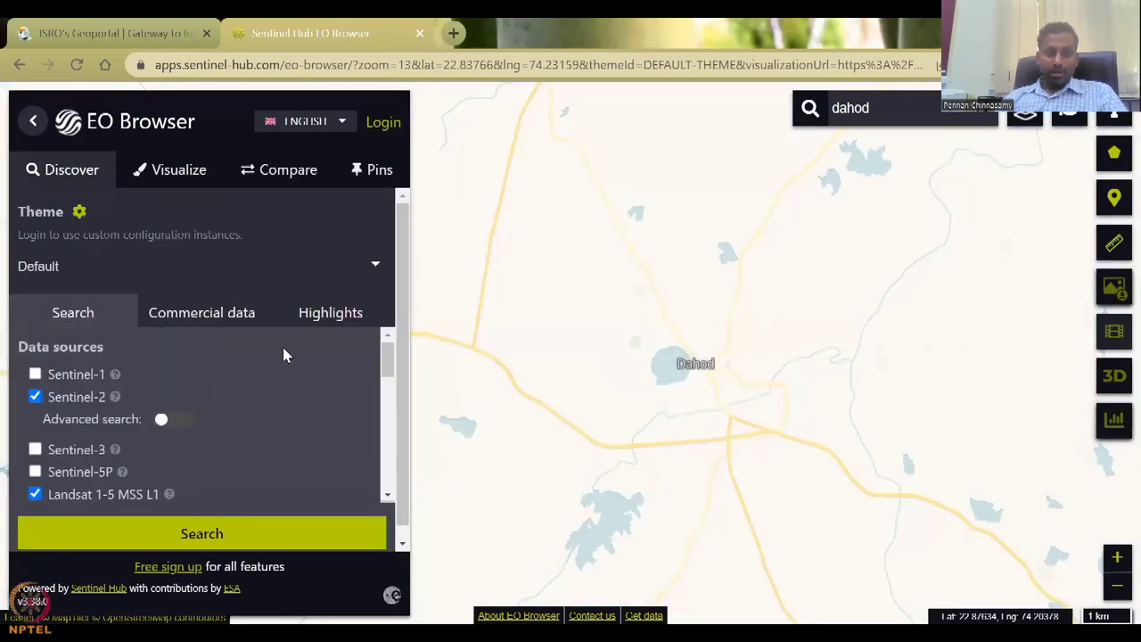
pyautogui.click(282, 171)
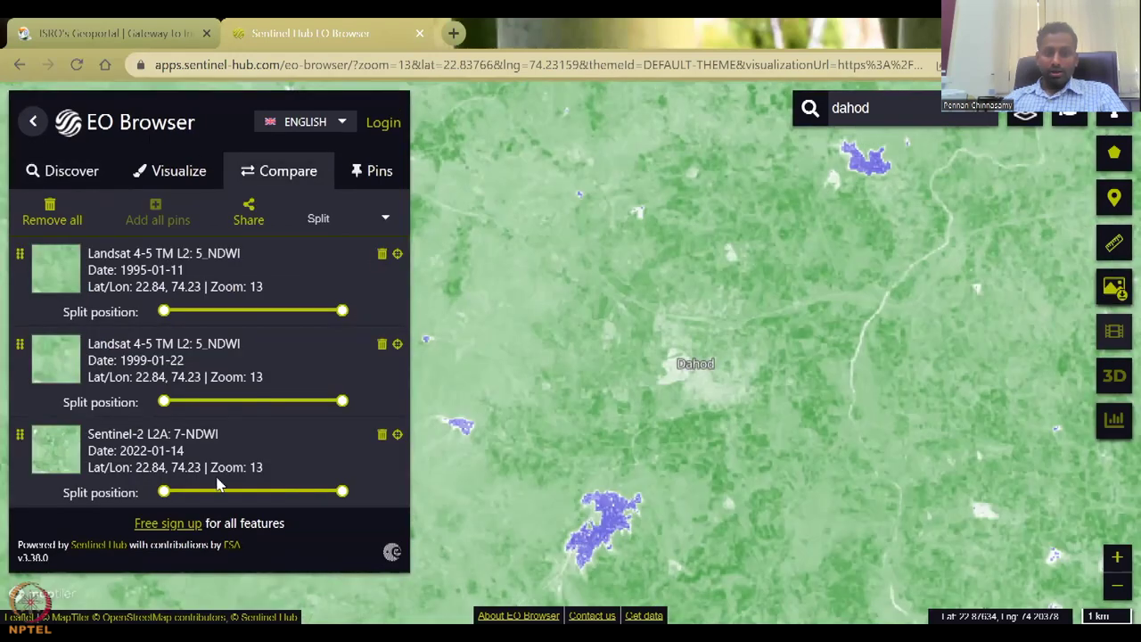
pyautogui.click(179, 171)
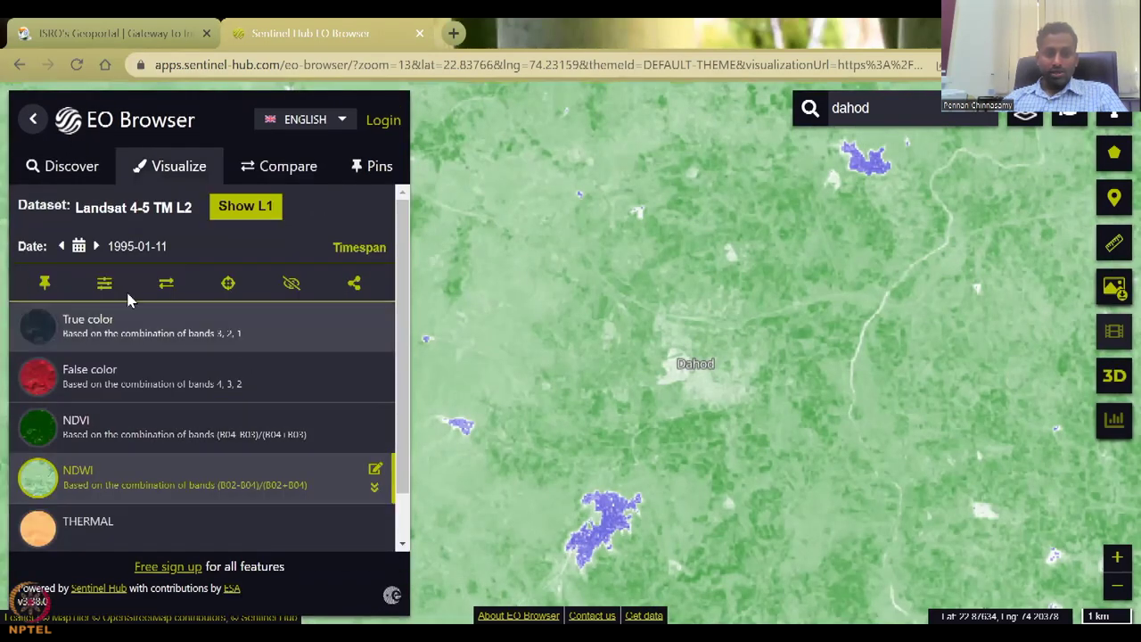
pyautogui.scroll(-1, 263, 532)
pyautogui.scroll(1, 268, 499)
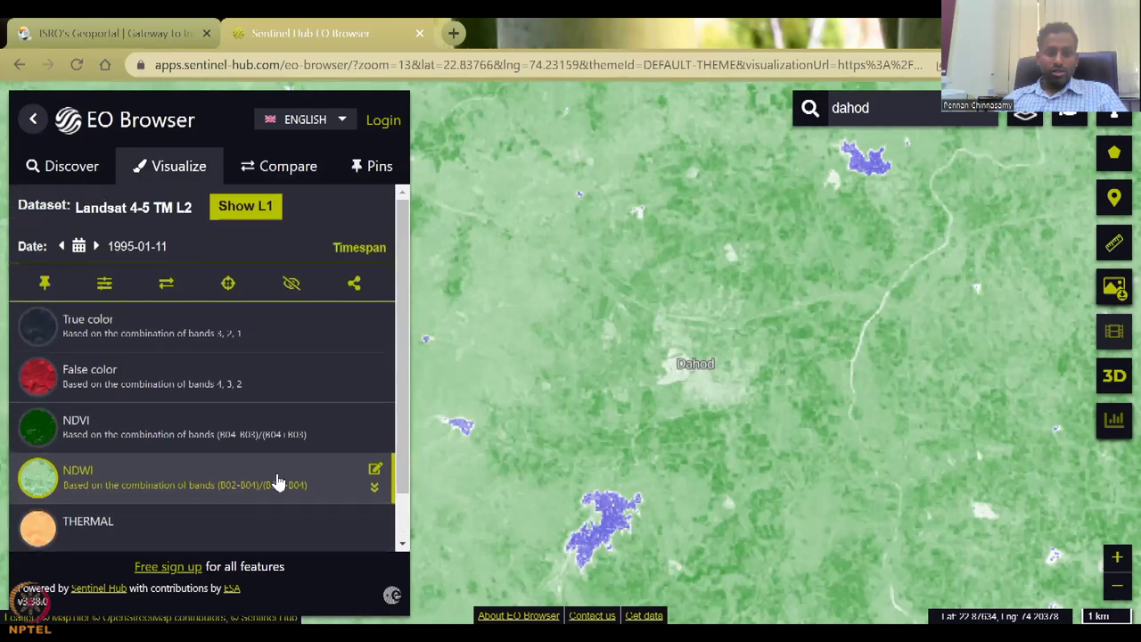
pyautogui.scroll(-1, 183, 321)
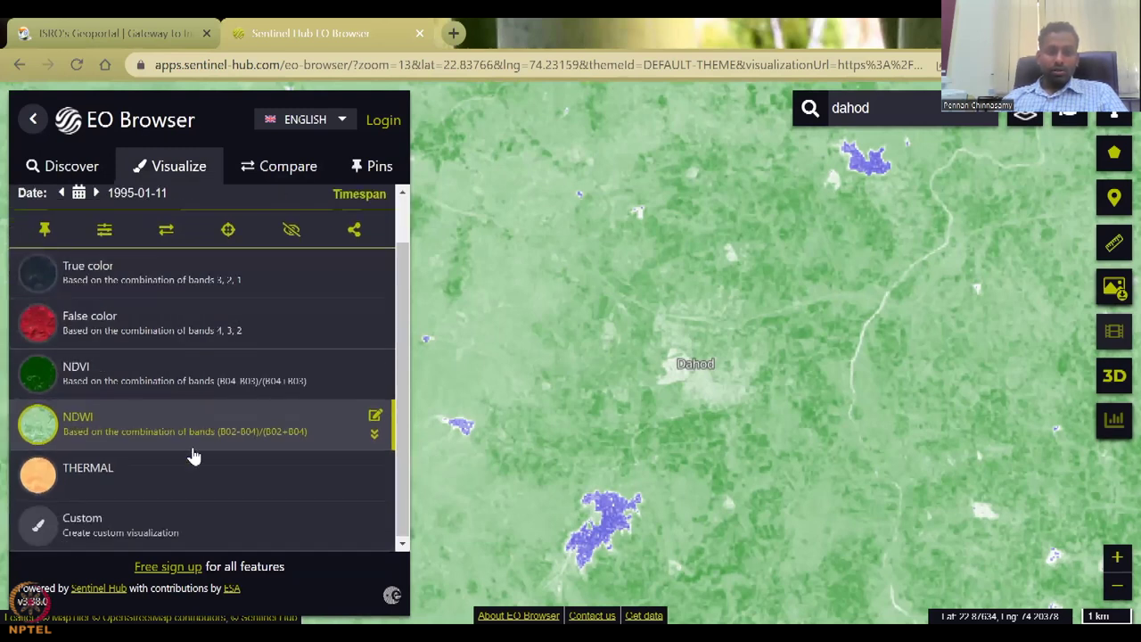
pyautogui.scroll(1, 191, 451)
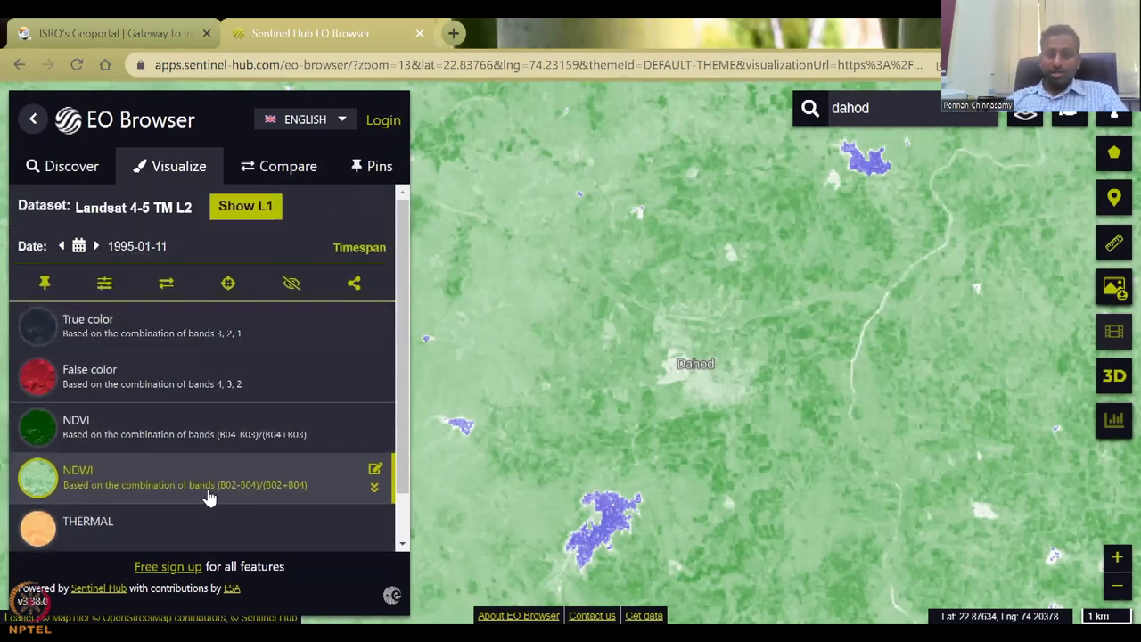
pyautogui.scroll(-1, 209, 464)
pyautogui.click(276, 169)
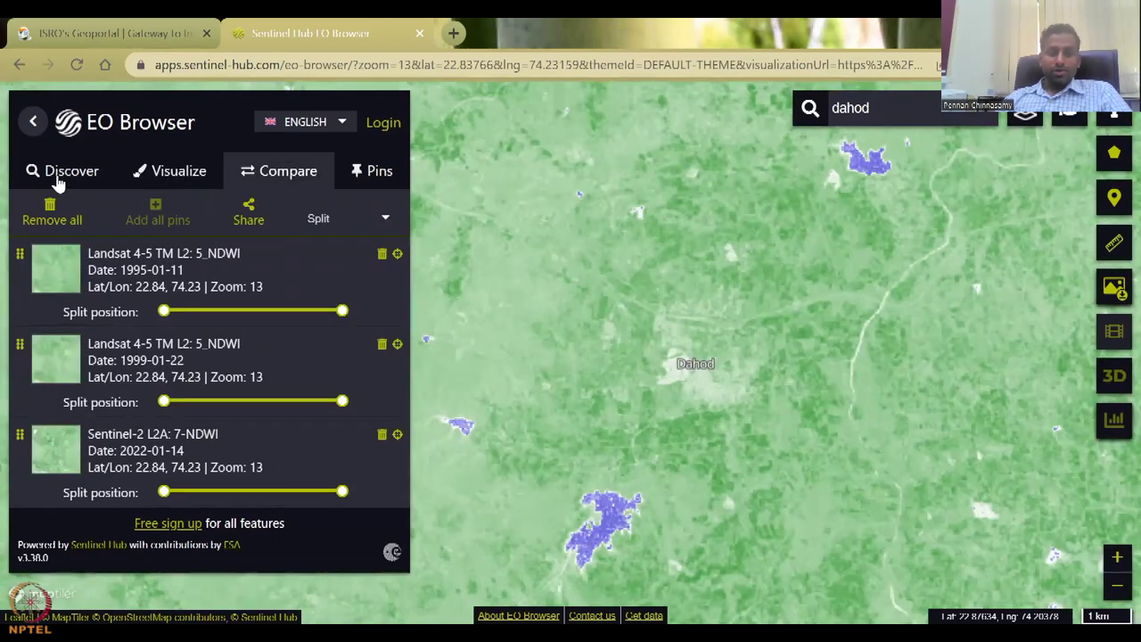
# Step: Revisit the 1995 NDWI view, then reopen the three-layer NDWI comparison
pyautogui.click(58, 174)
pyautogui.scroll(-5, 172, 448)
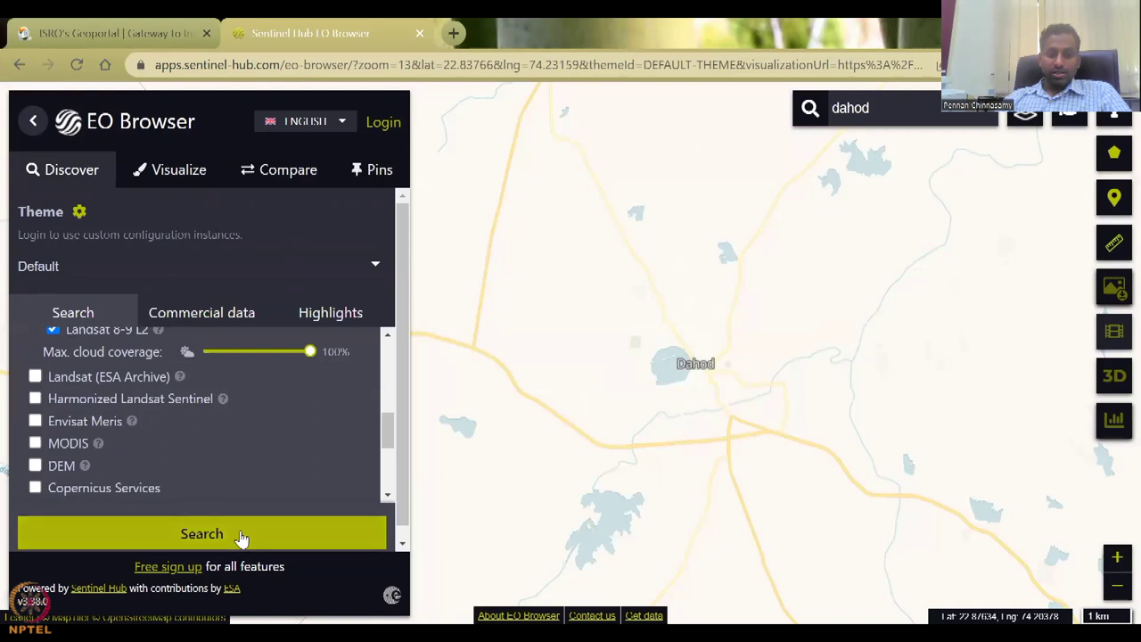
pyautogui.click(183, 168)
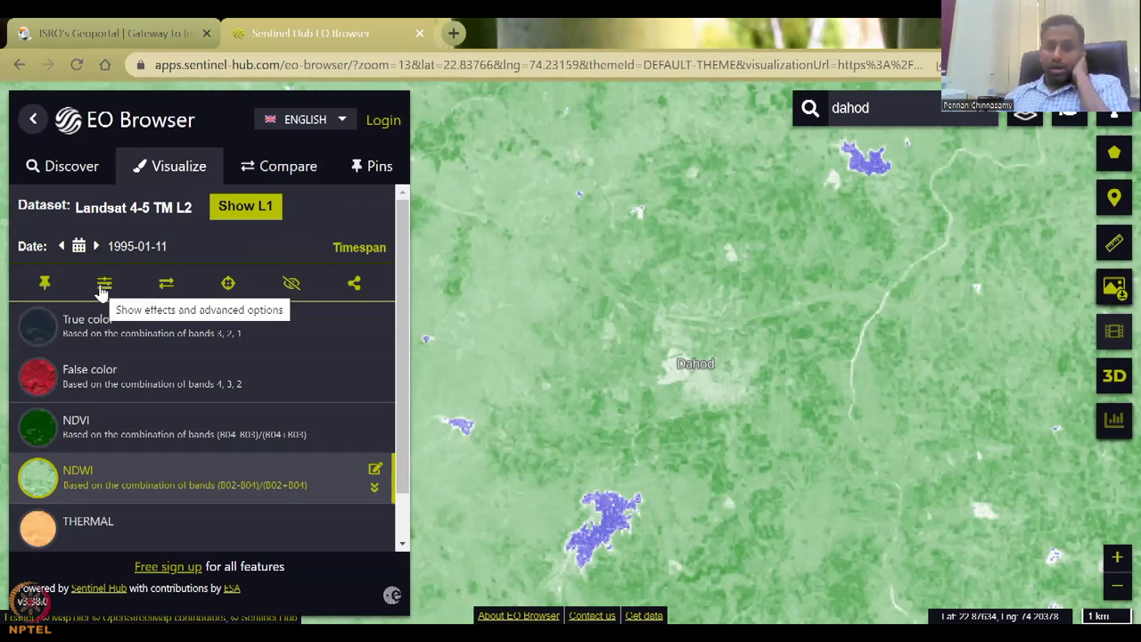
pyautogui.scroll(-1, 317, 413)
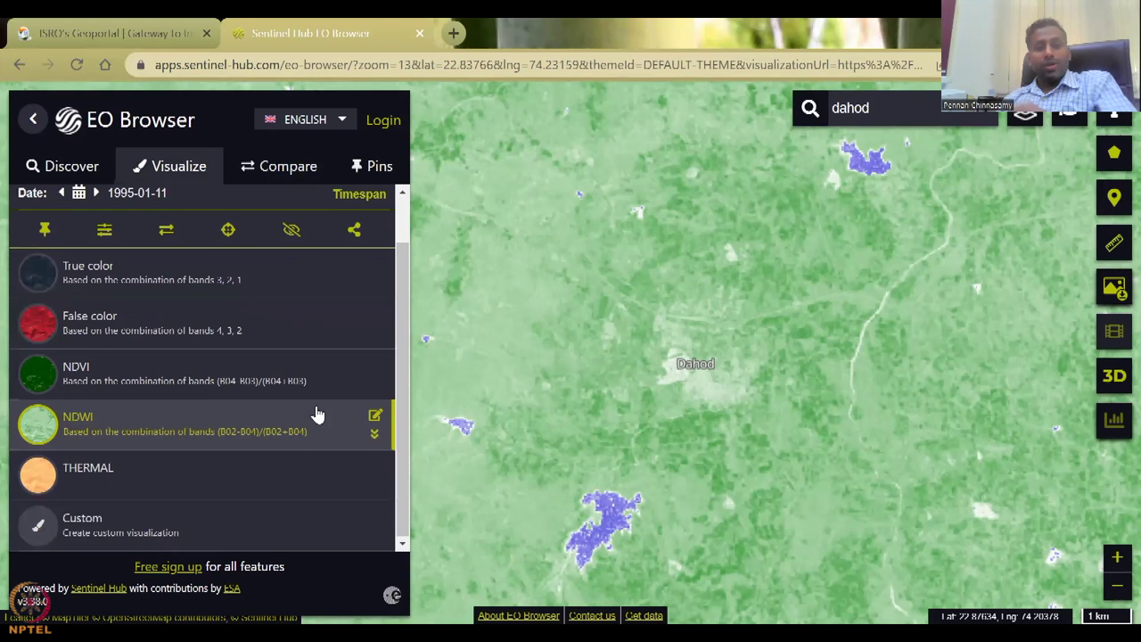
pyautogui.scroll(1, 313, 392)
pyautogui.click(290, 170)
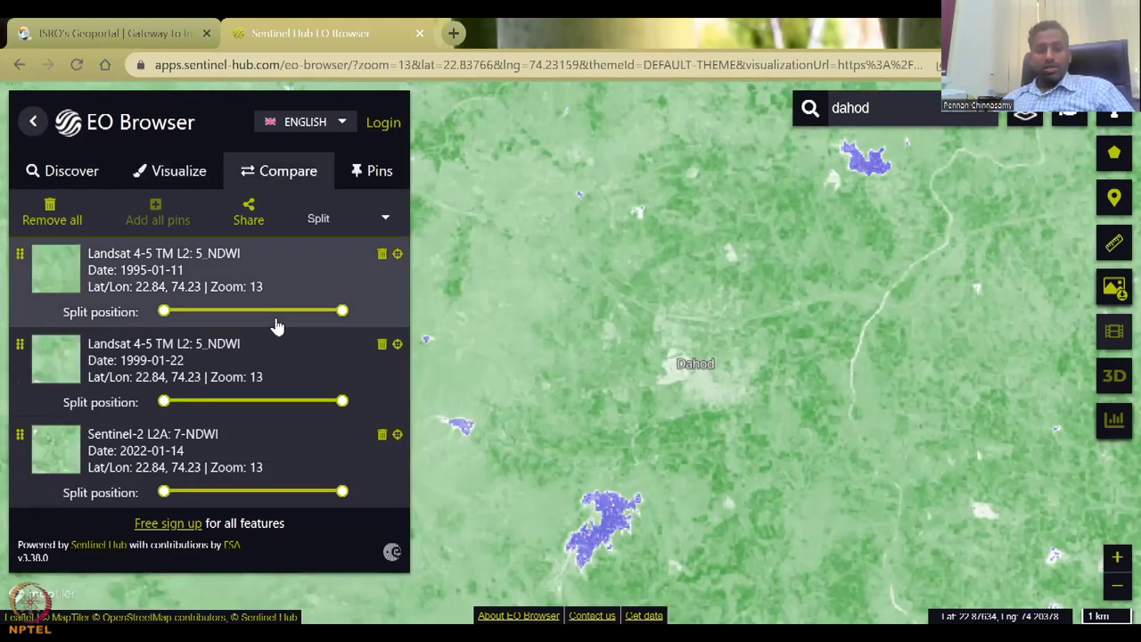
# Step: Narrow the 1995 layer's split position and review the NDWI legend and description
pyautogui.moveTo(340, 309); pyautogui.dragTo(246, 336)
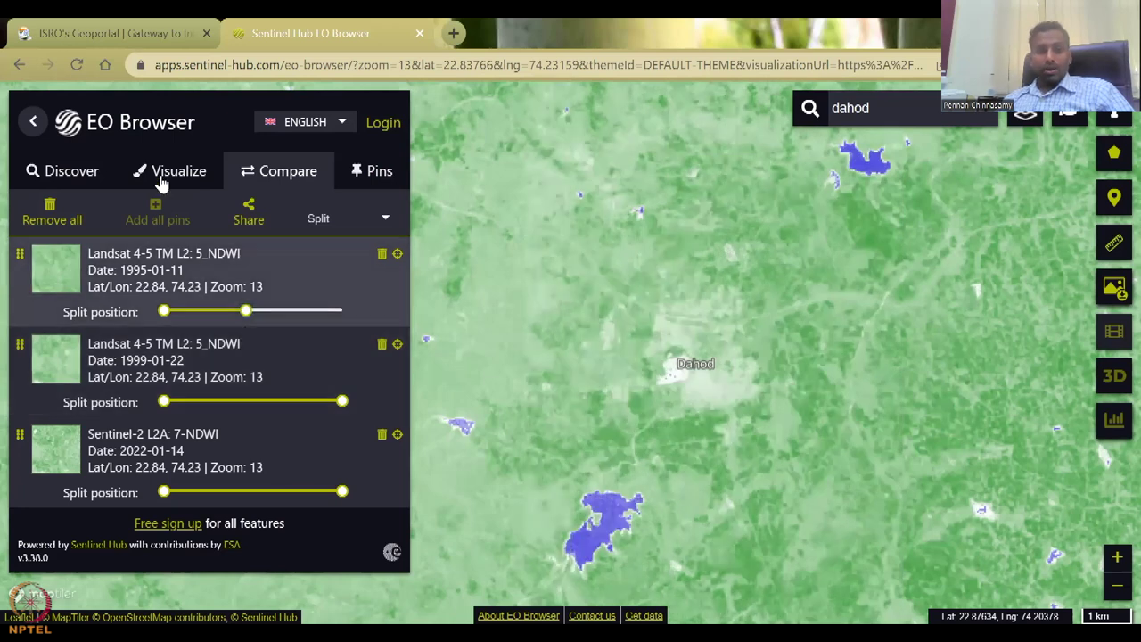
pyautogui.click(160, 175)
pyautogui.click(374, 488)
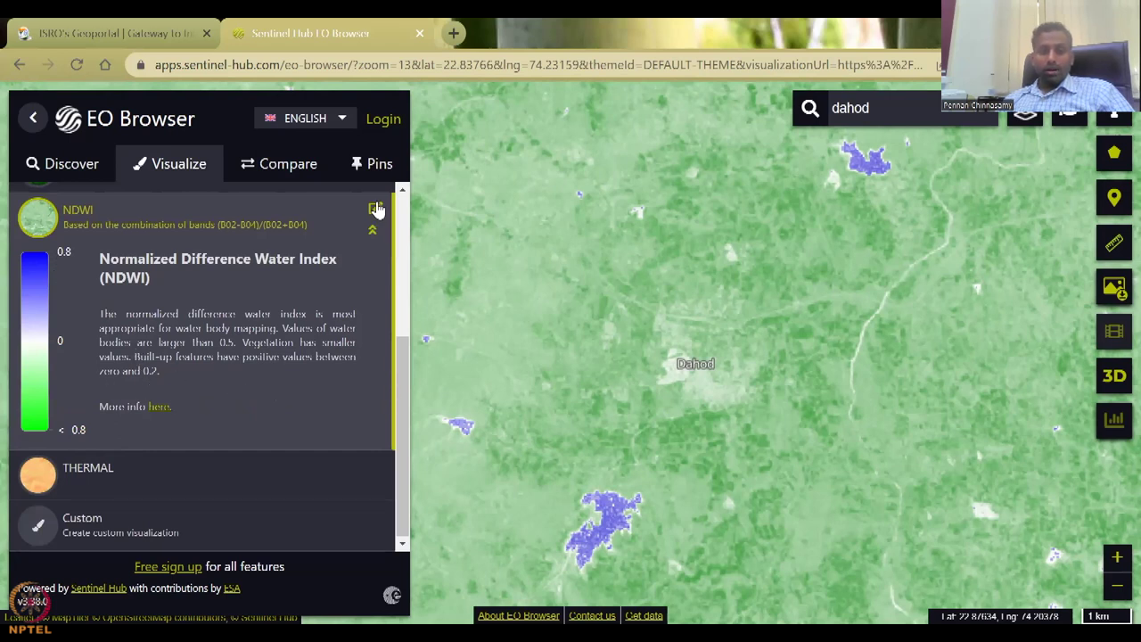
pyautogui.click(373, 231)
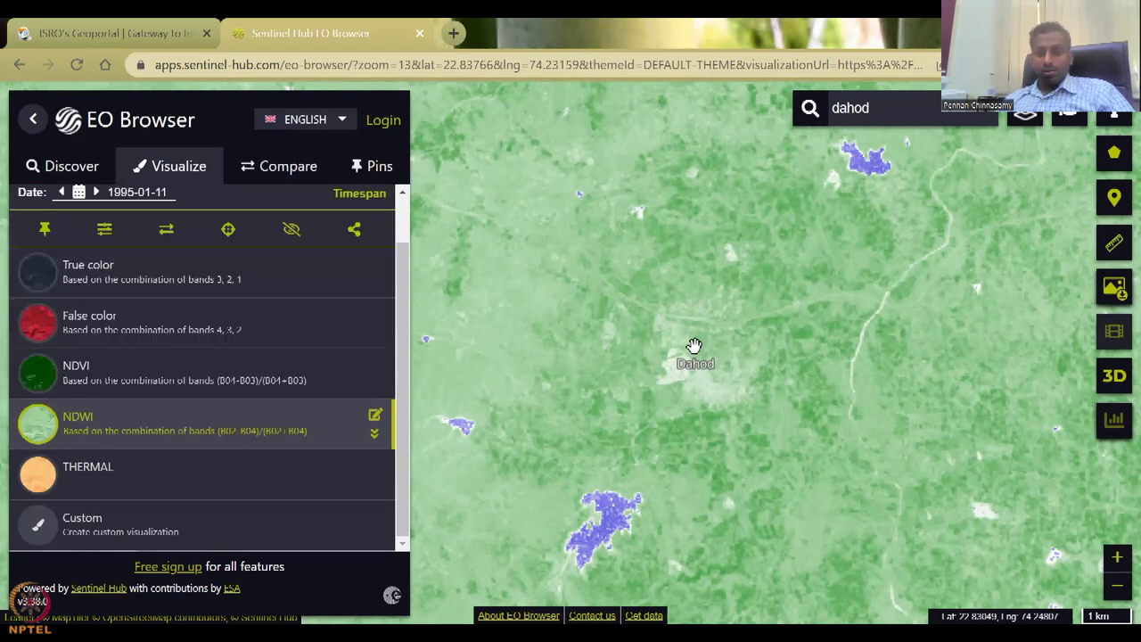
# Step: Readjust the 1995 split, confine the 1999 NDWI layer to part of the map, then show the Bhuvan map
pyautogui.click(271, 172)
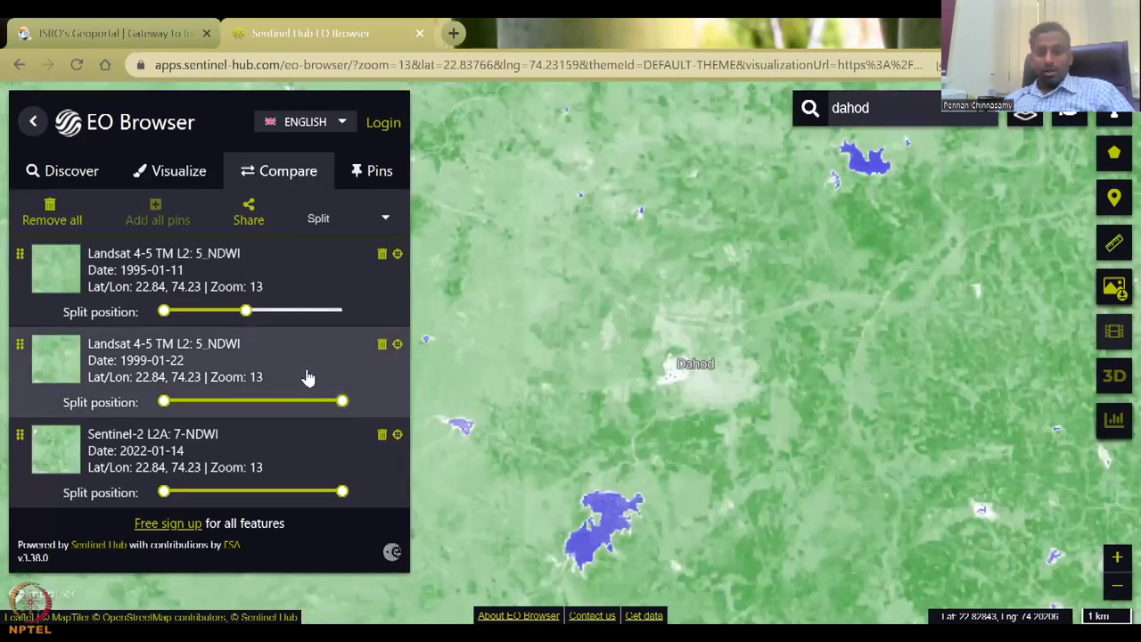
pyautogui.moveTo(246, 312); pyautogui.dragTo(284, 312)
pyautogui.moveTo(356, 316); pyautogui.dragTo(152, 321)
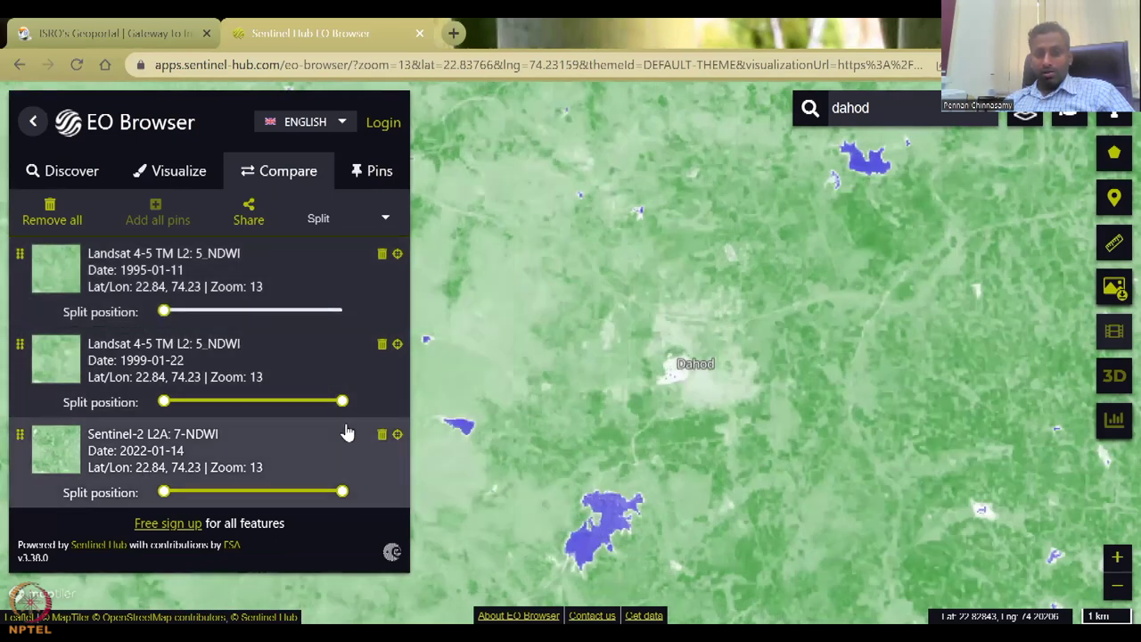
pyautogui.moveTo(342, 401); pyautogui.dragTo(228, 401)
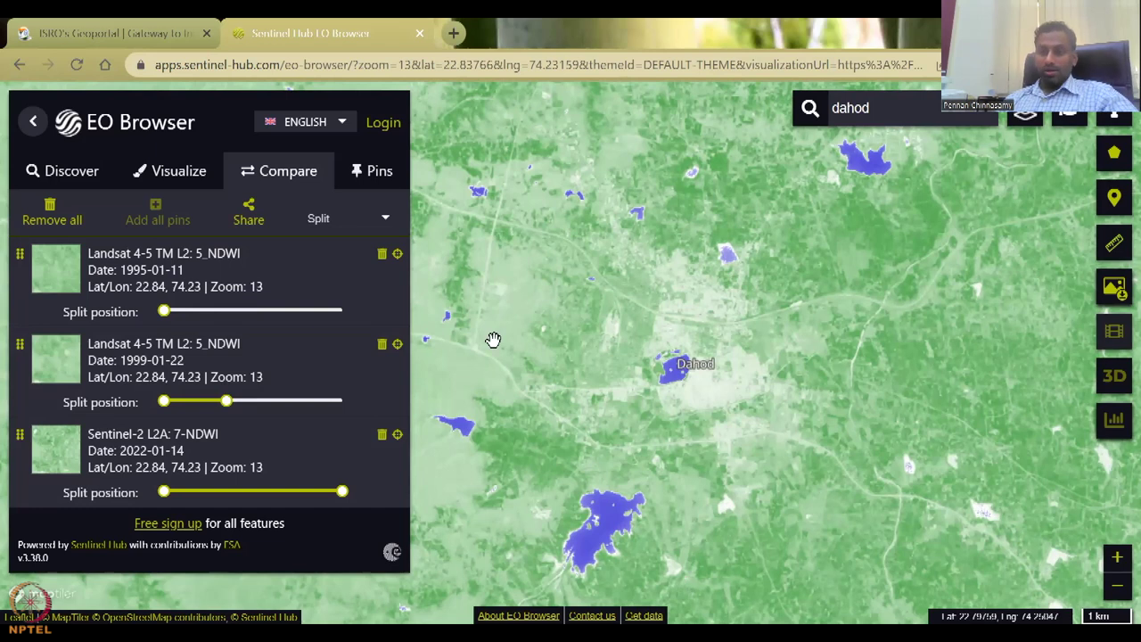
pyautogui.click(156, 30)
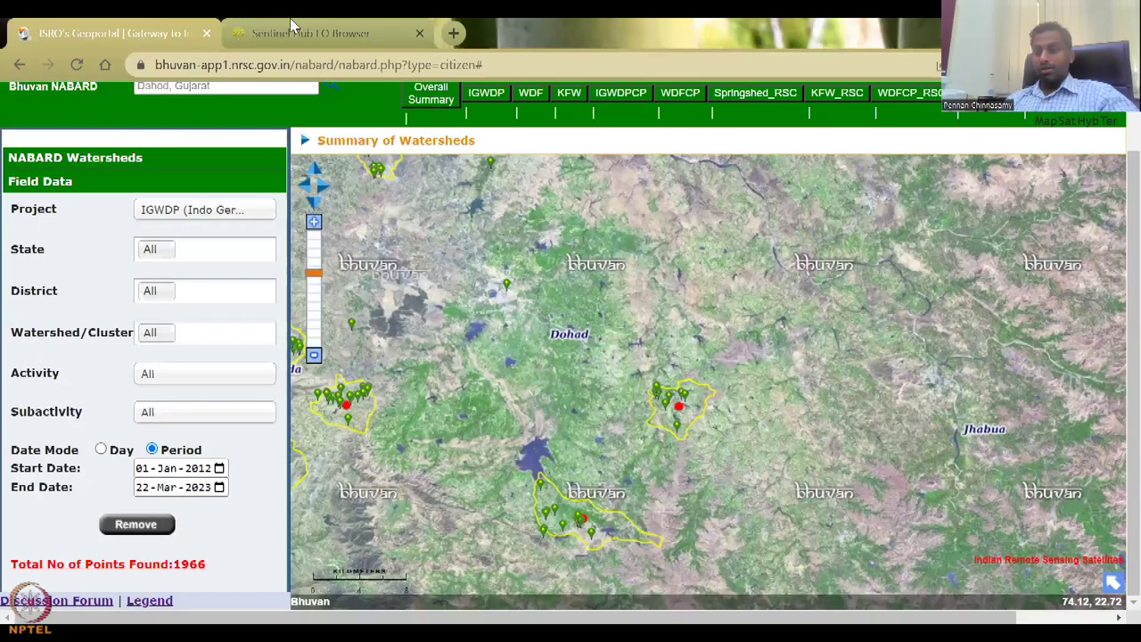
# Step: Go from the ISRO Geoportal tab back to the EO Browser NDWI comparison
pyautogui.click(291, 30)
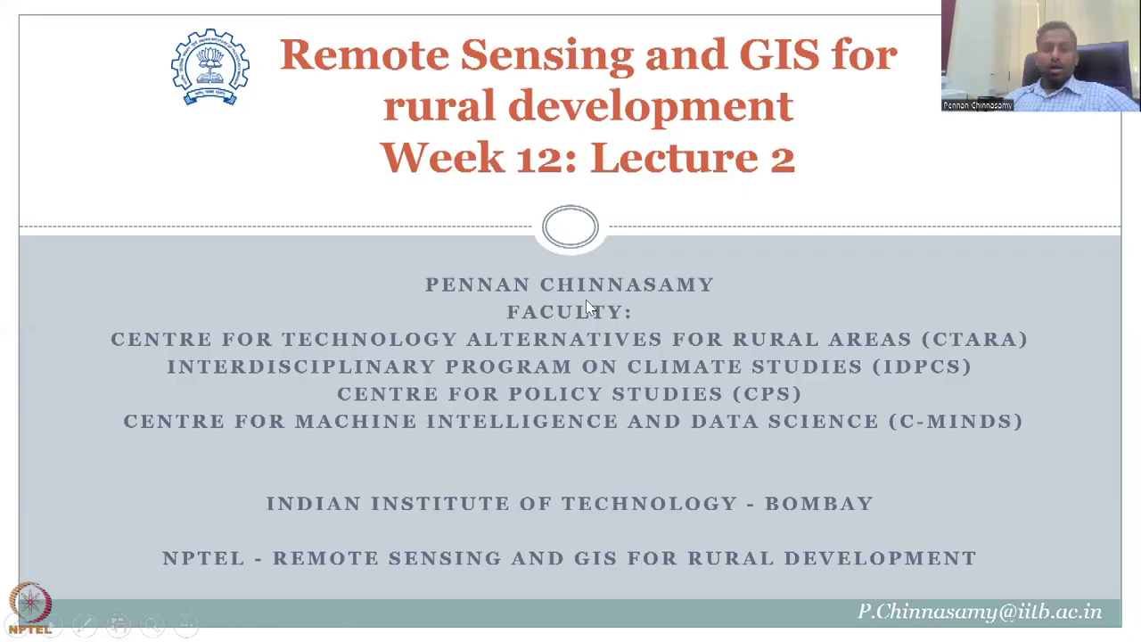
# Step: Advance to the 'Applications of RS and GIS' slide, then switch to the GISGeography page
pyautogui.click(588, 307)
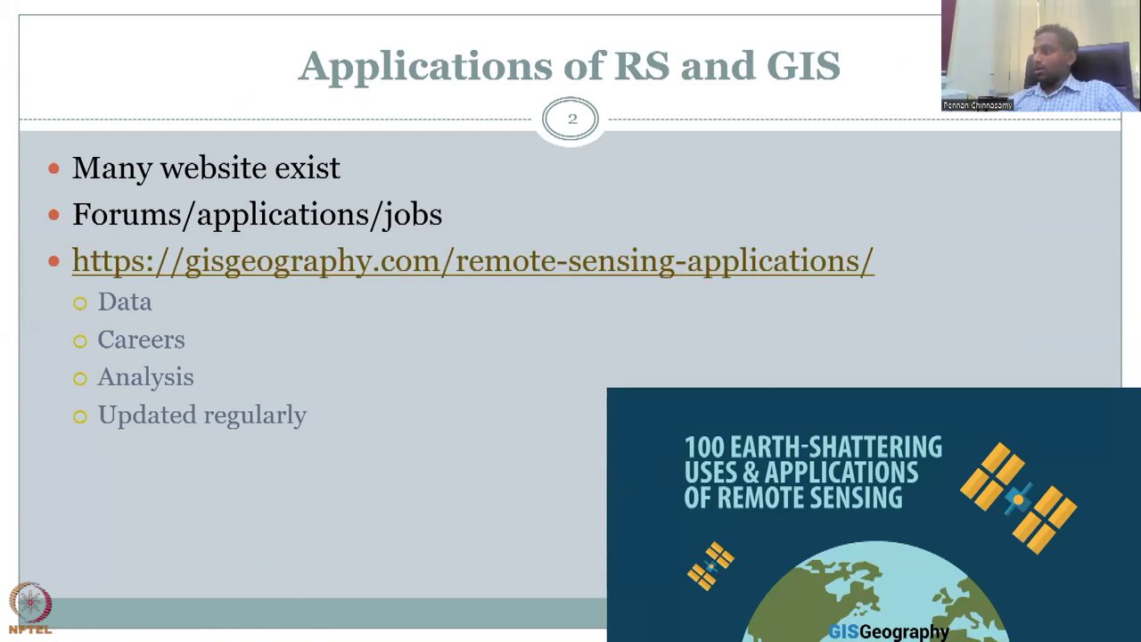
pyautogui.hotkey('alt', 'Tab')
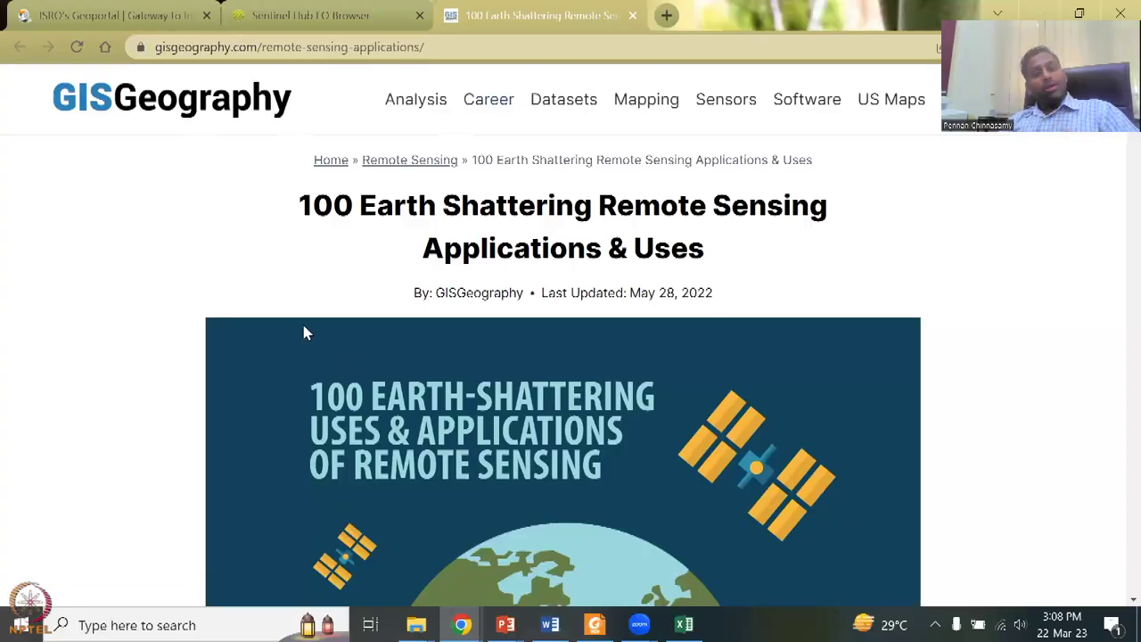
# Step: Scroll the '100 Earth Shattering Remote Sensing Applications' list to item 100, then return to EO Browser
pyautogui.scroll(-6, 303, 332)
pyautogui.scroll(5, 308, 330)
pyautogui.scroll(1, 660, 285)
pyautogui.moveTo(658, 293); pyautogui.dragTo(735, 310)
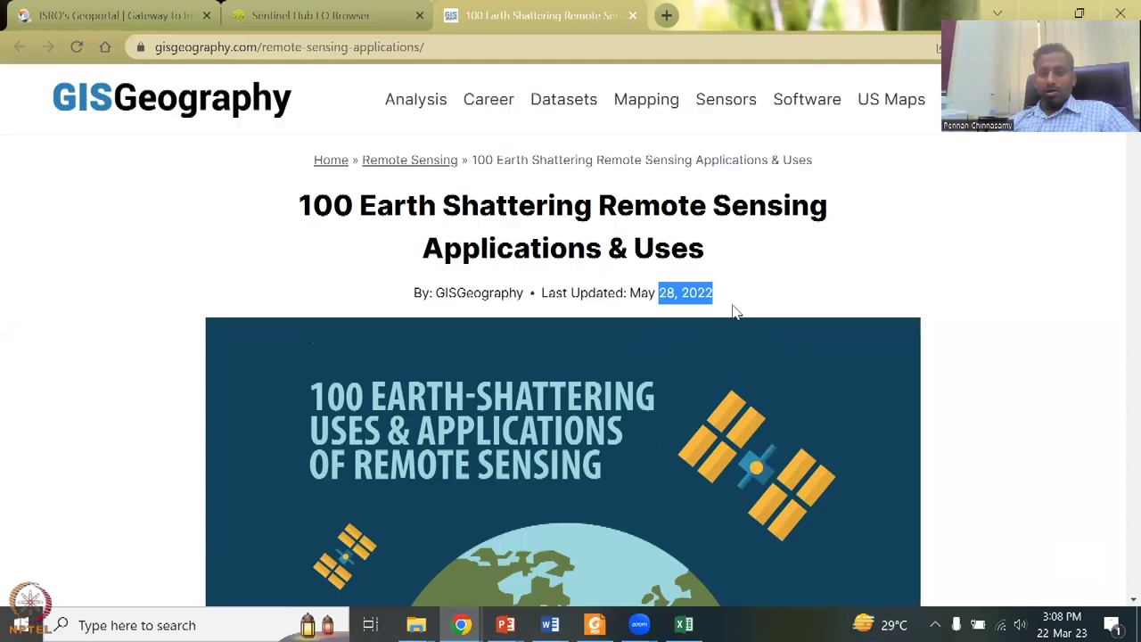
pyautogui.scroll(-10, 988, 401)
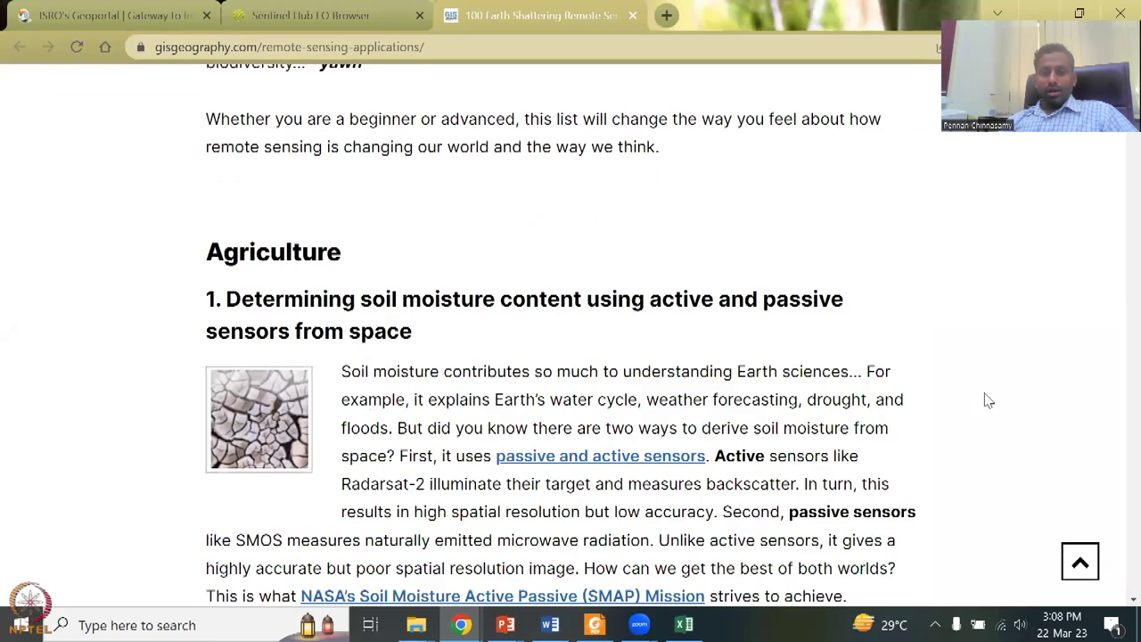
pyautogui.scroll(-4, 988, 402)
pyautogui.scroll(2, 988, 401)
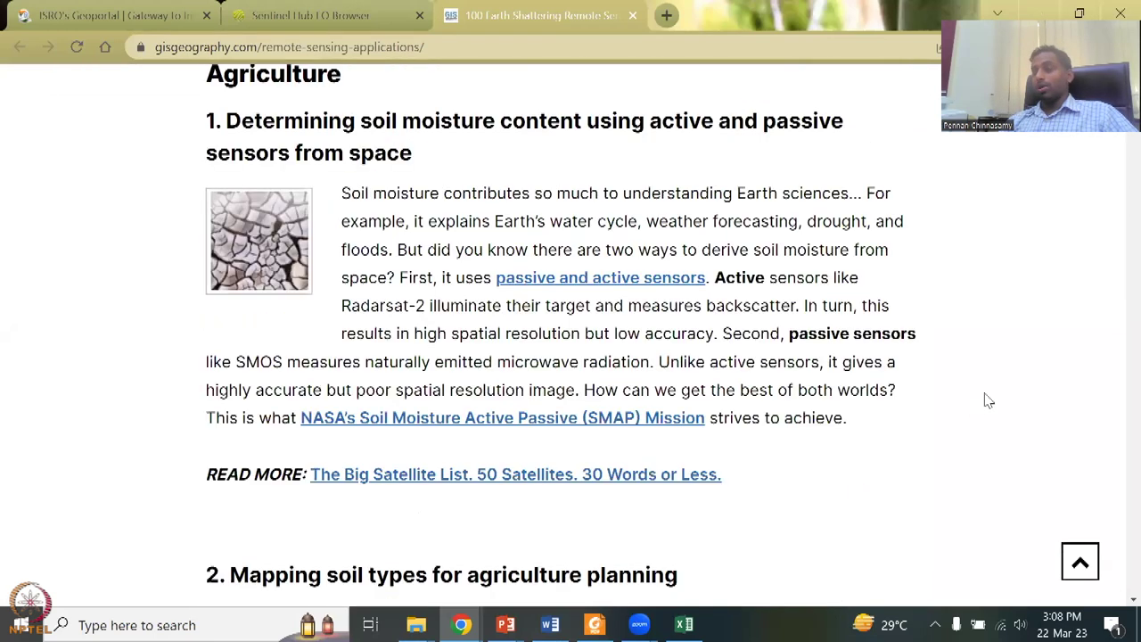
pyautogui.scroll(-8, 572, 299)
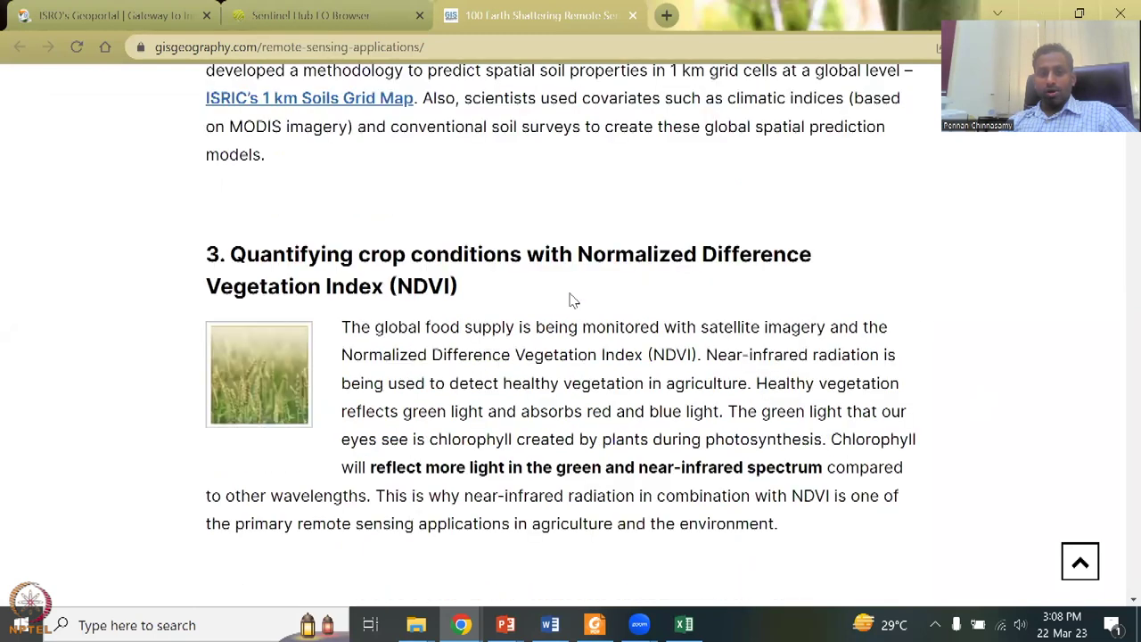
pyautogui.scroll(-6, 574, 301)
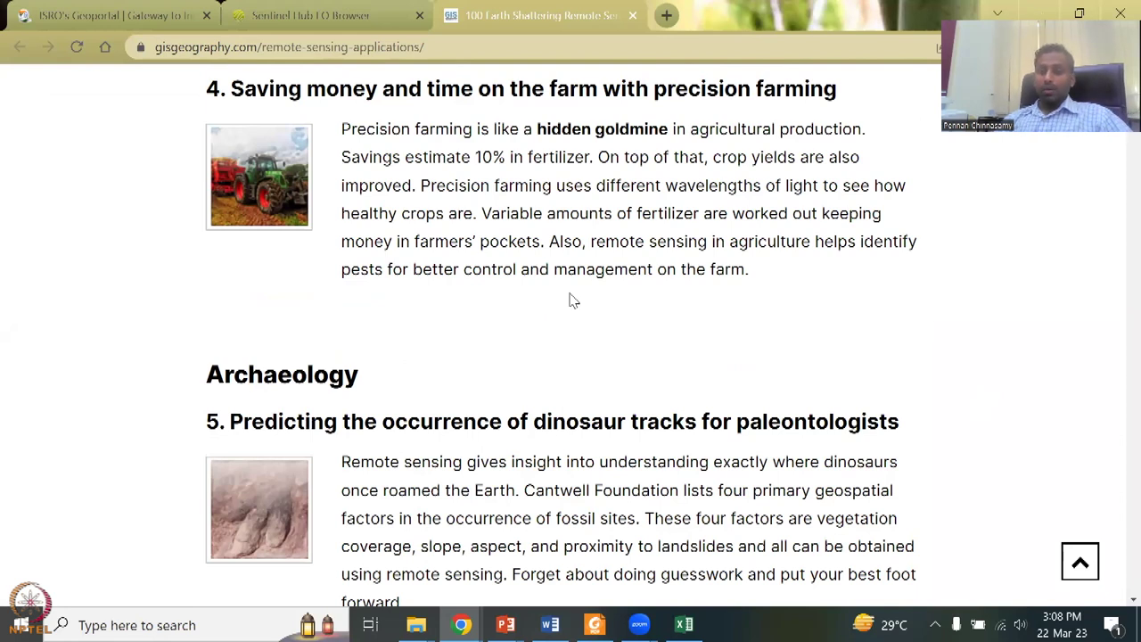
pyautogui.scroll(-5, 573, 301)
pyautogui.scroll(-5, 573, 301)
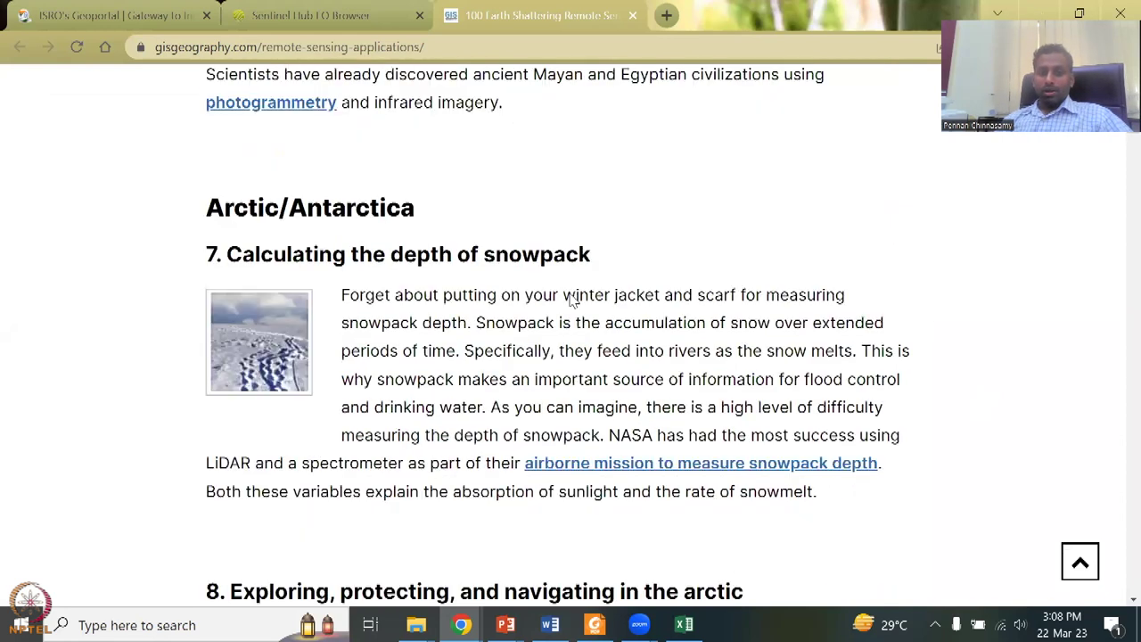
pyautogui.scroll(-15, 572, 300)
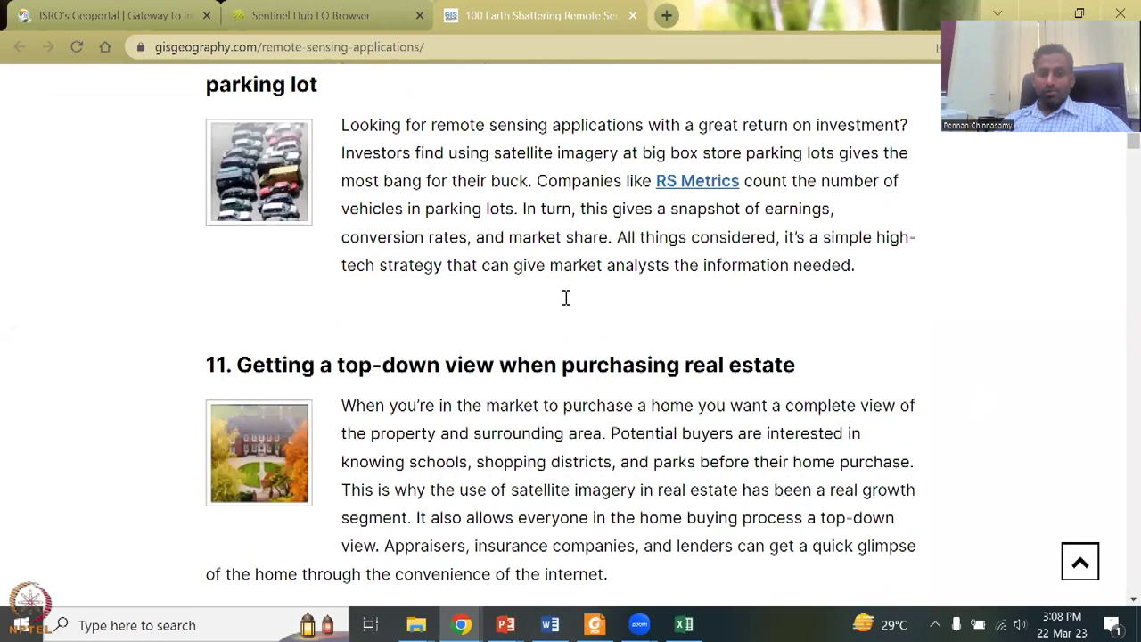
pyautogui.scroll(-10, 566, 298)
pyautogui.scroll(-5, 566, 299)
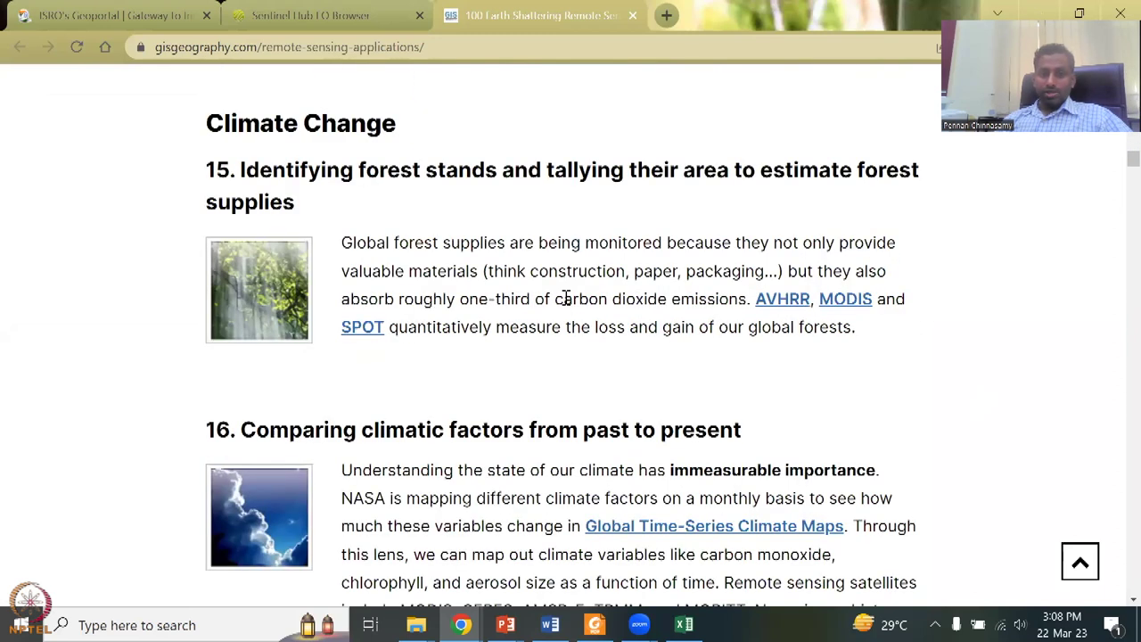
pyautogui.scroll(-6, 566, 298)
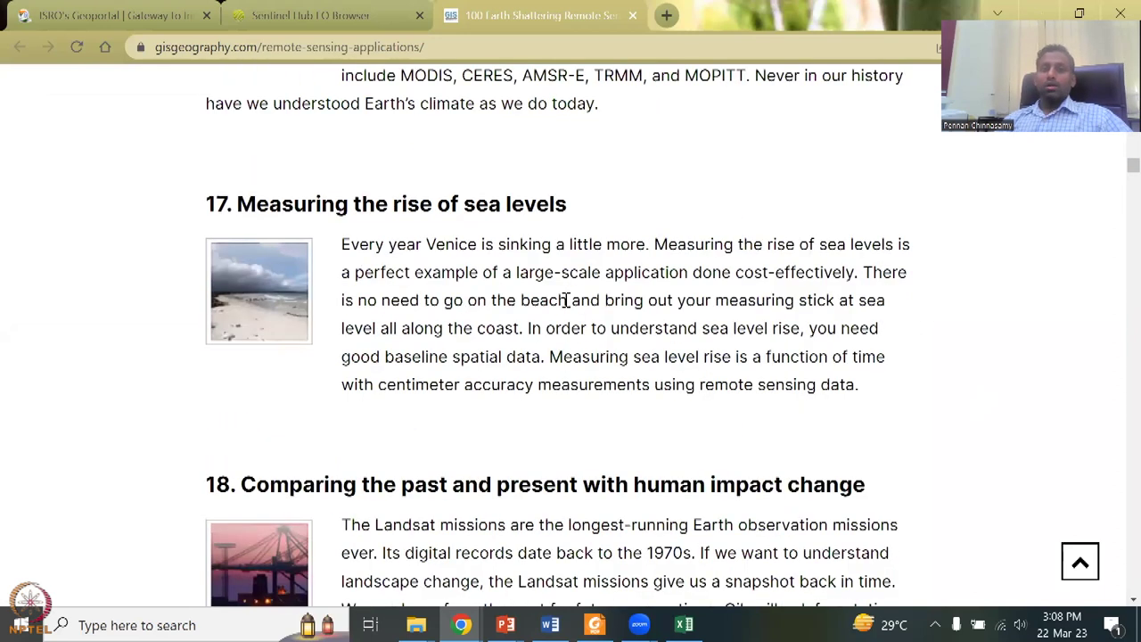
pyautogui.scroll(-5, 565, 304)
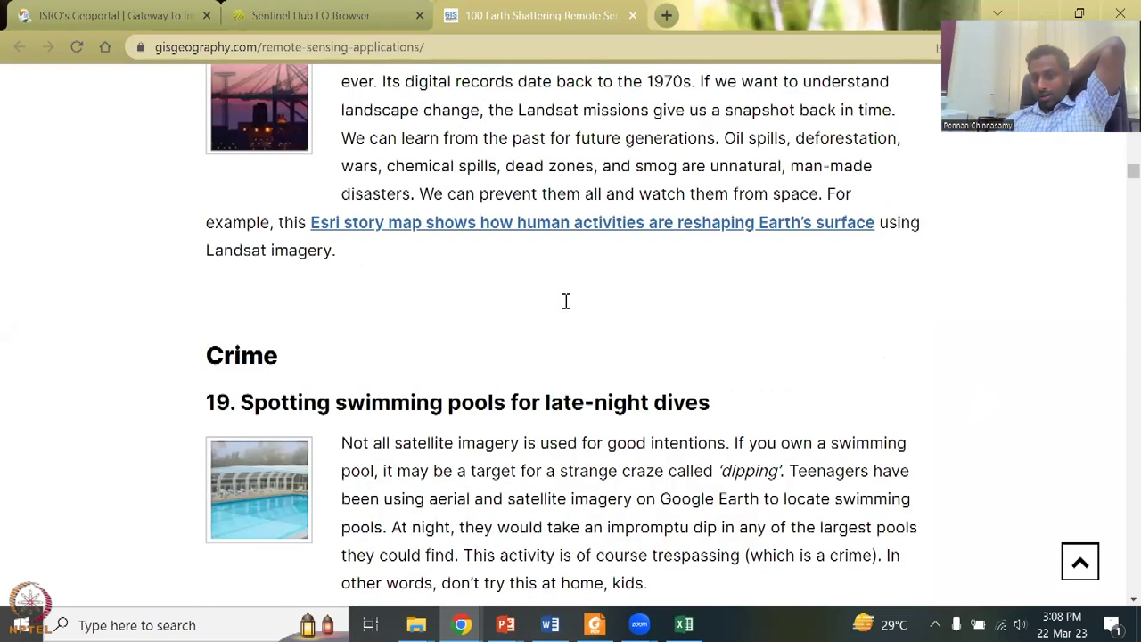
pyautogui.scroll(-6, 566, 302)
pyautogui.scroll(-5, 566, 304)
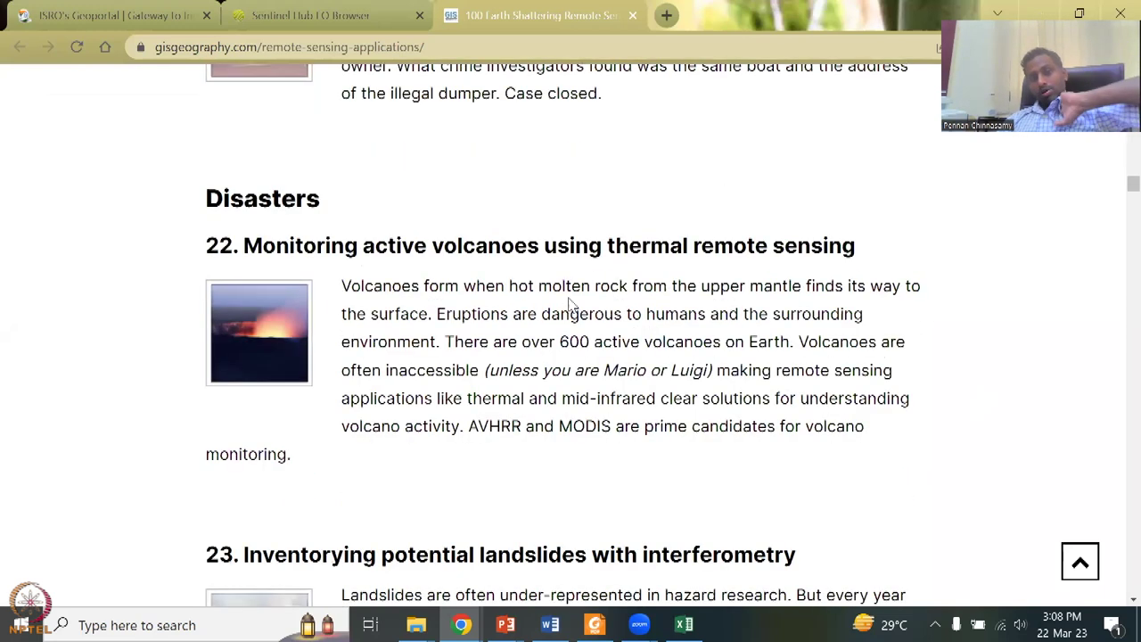
pyautogui.scroll(-5, 572, 305)
pyautogui.scroll(-10, 572, 305)
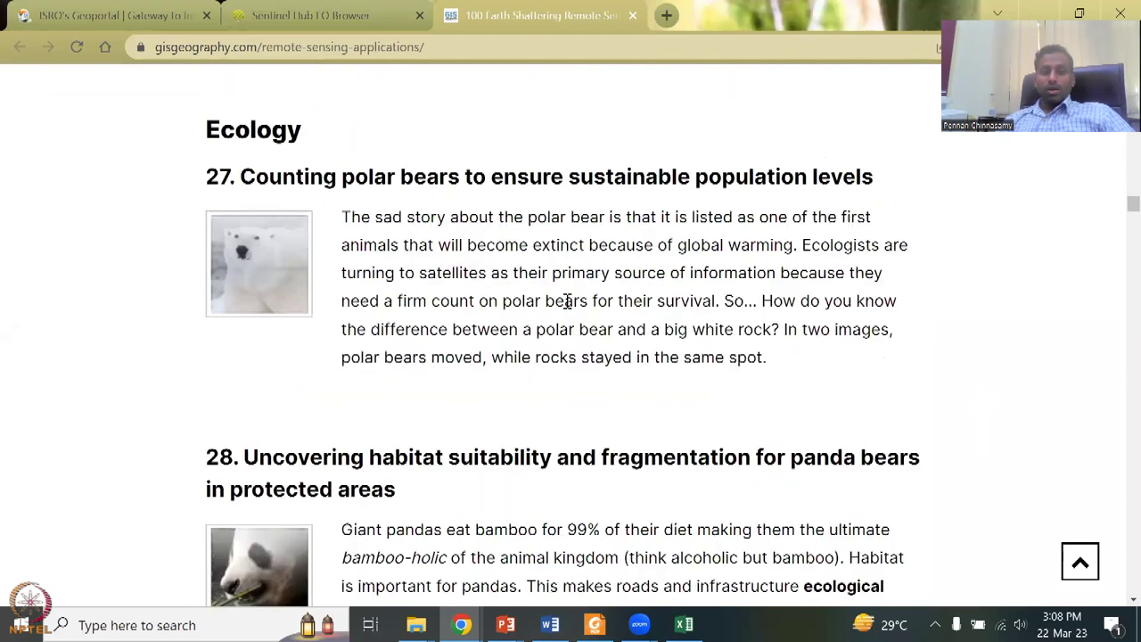
pyautogui.scroll(-12, 572, 306)
pyautogui.scroll(-5, 572, 306)
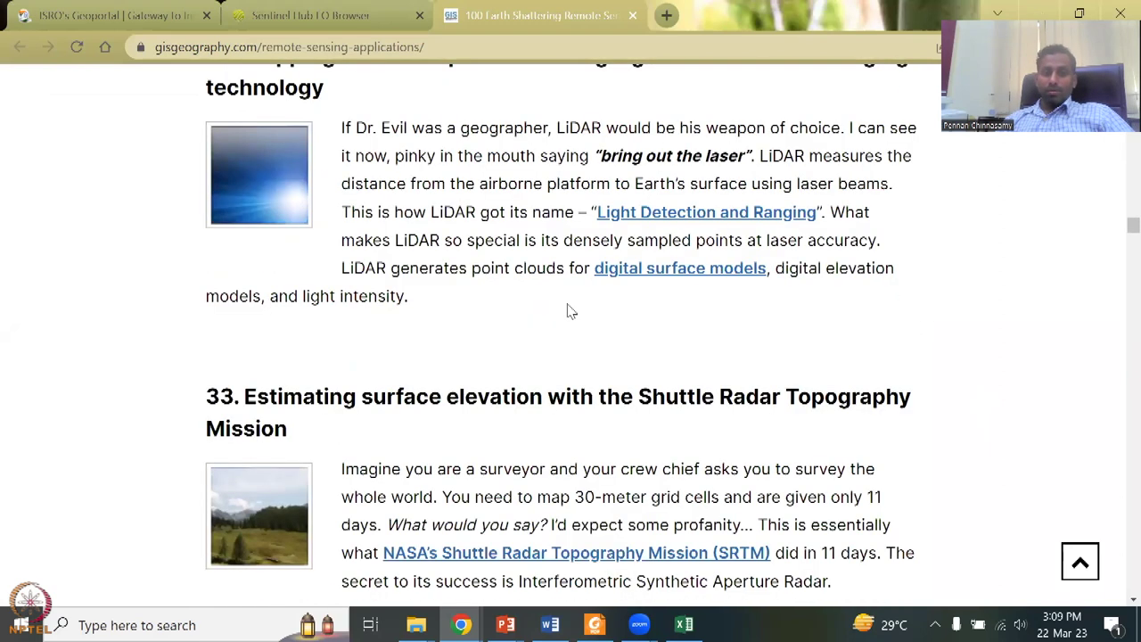
pyautogui.scroll(-5, 568, 308)
pyautogui.scroll(-10, 1114, 224)
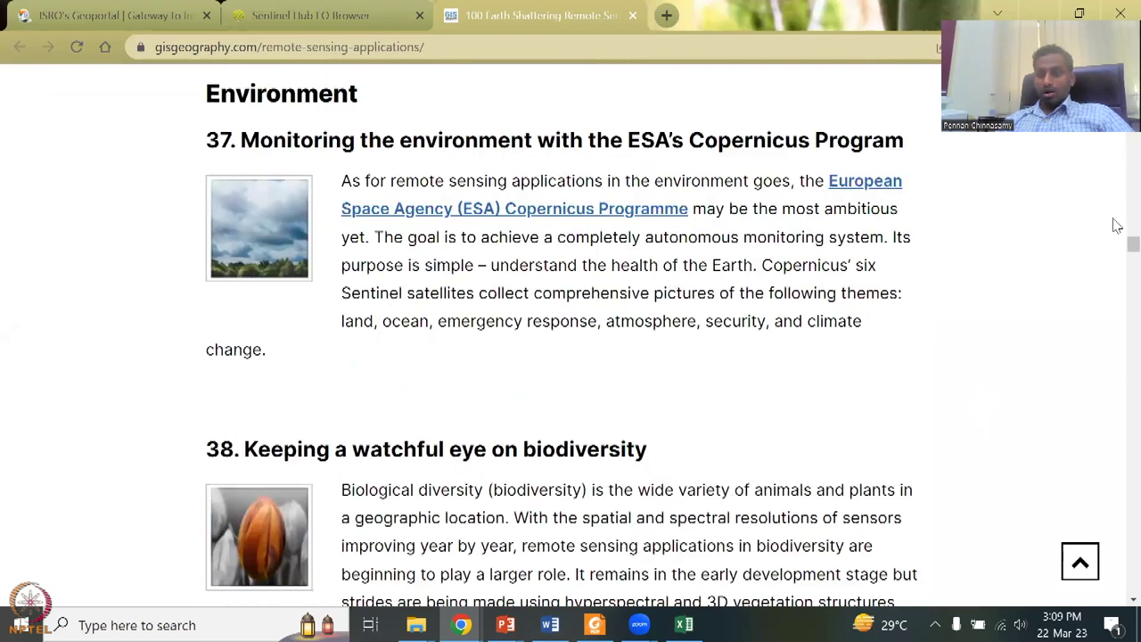
pyautogui.scroll(-20, 1114, 262)
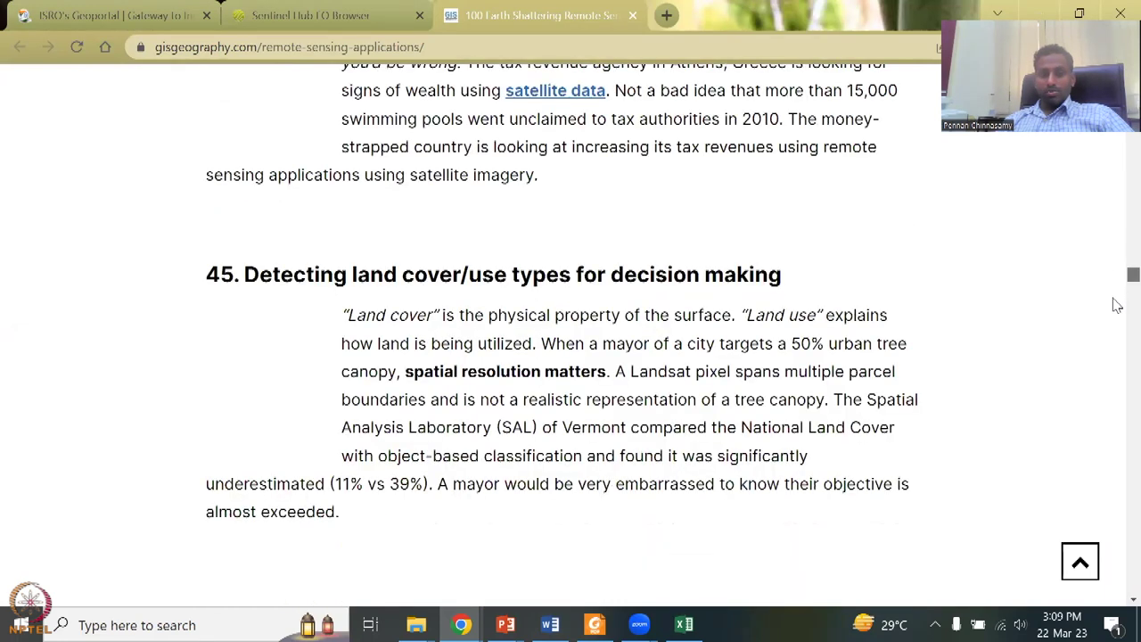
pyautogui.scroll(-15, 1116, 305)
pyautogui.scroll(-6, 981, 428)
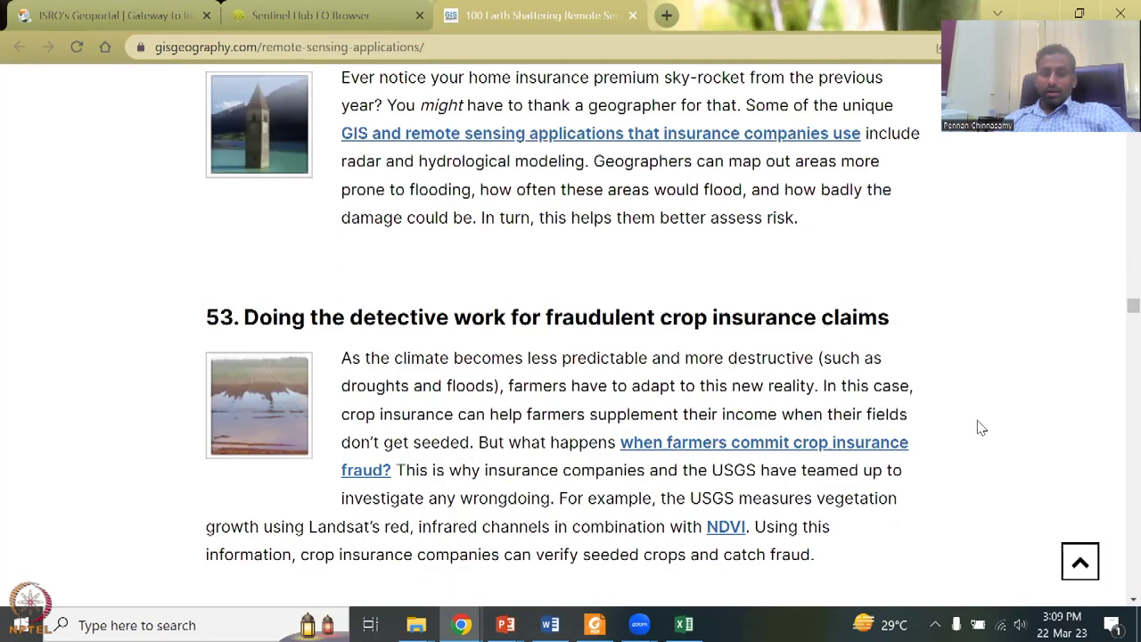
pyautogui.scroll(-6, 981, 428)
pyautogui.scroll(-6, 981, 428)
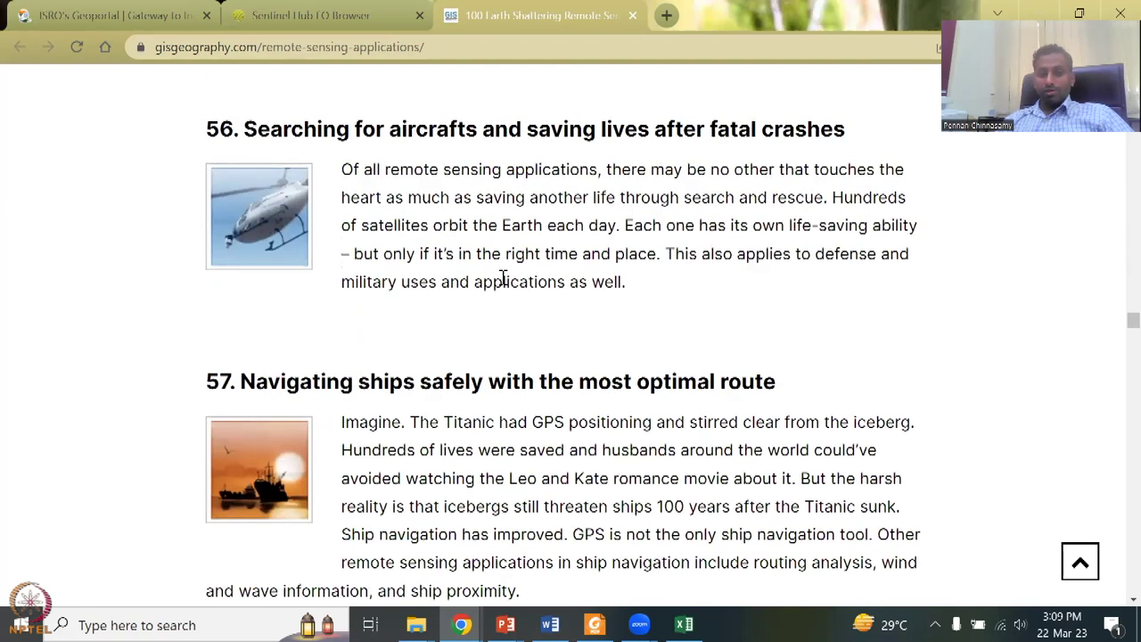
pyautogui.scroll(3, 470, 260)
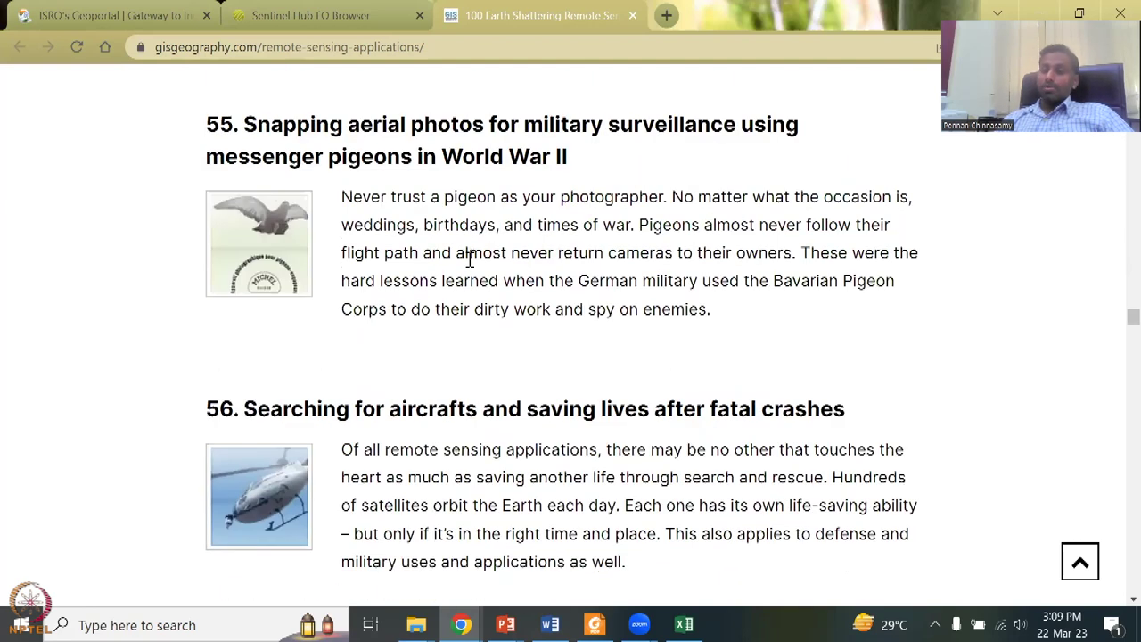
pyautogui.scroll(-7, 463, 295)
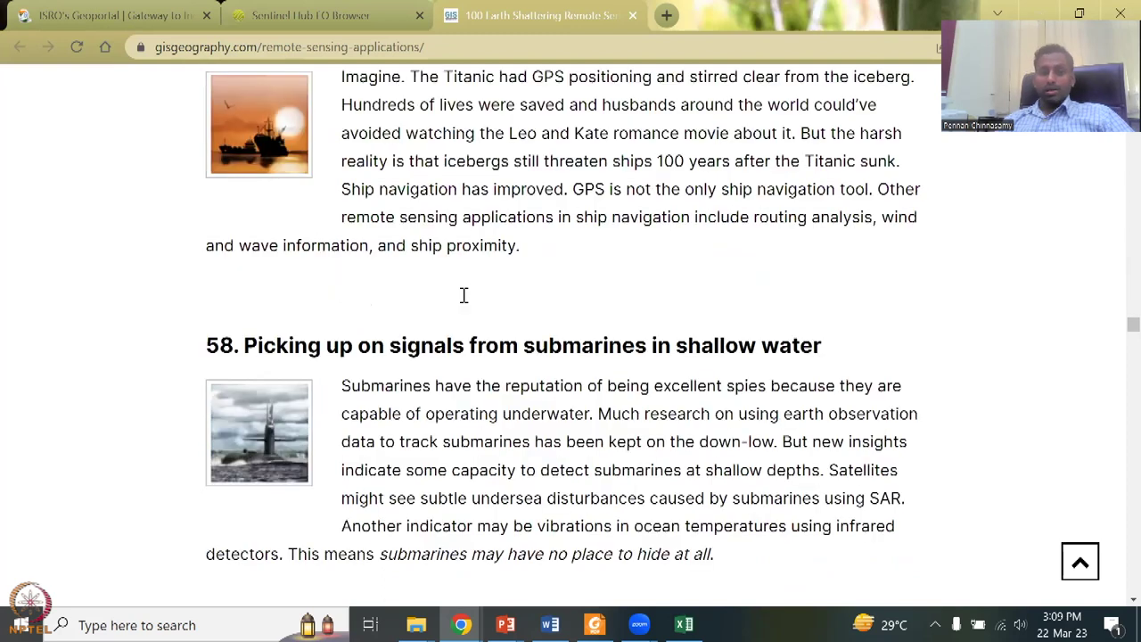
pyautogui.scroll(-20, 464, 295)
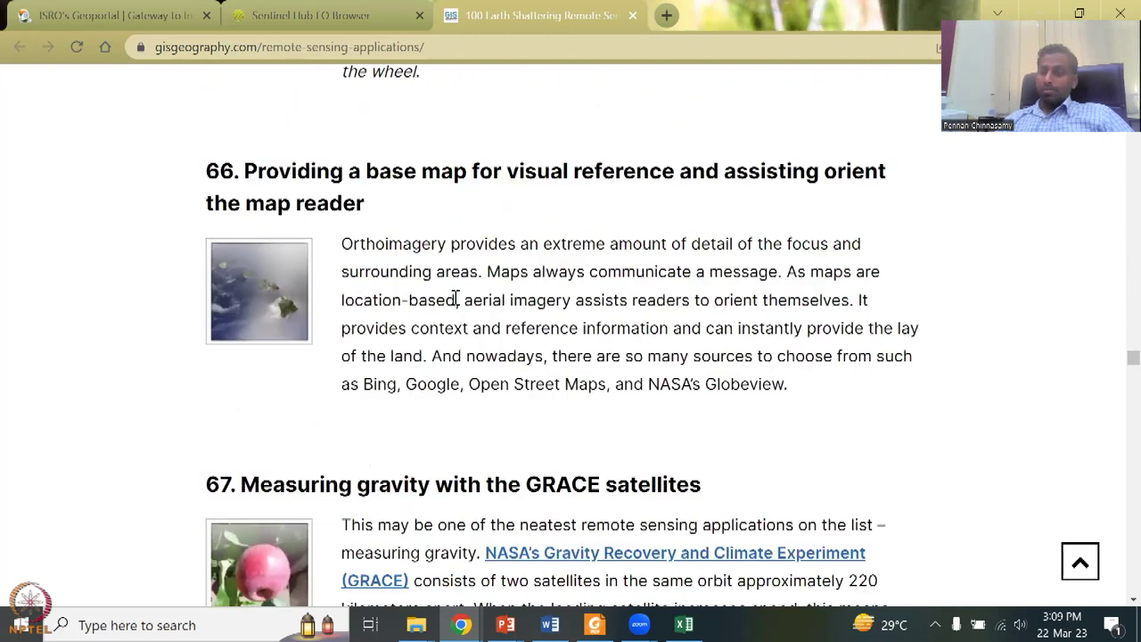
pyautogui.scroll(-20, 457, 298)
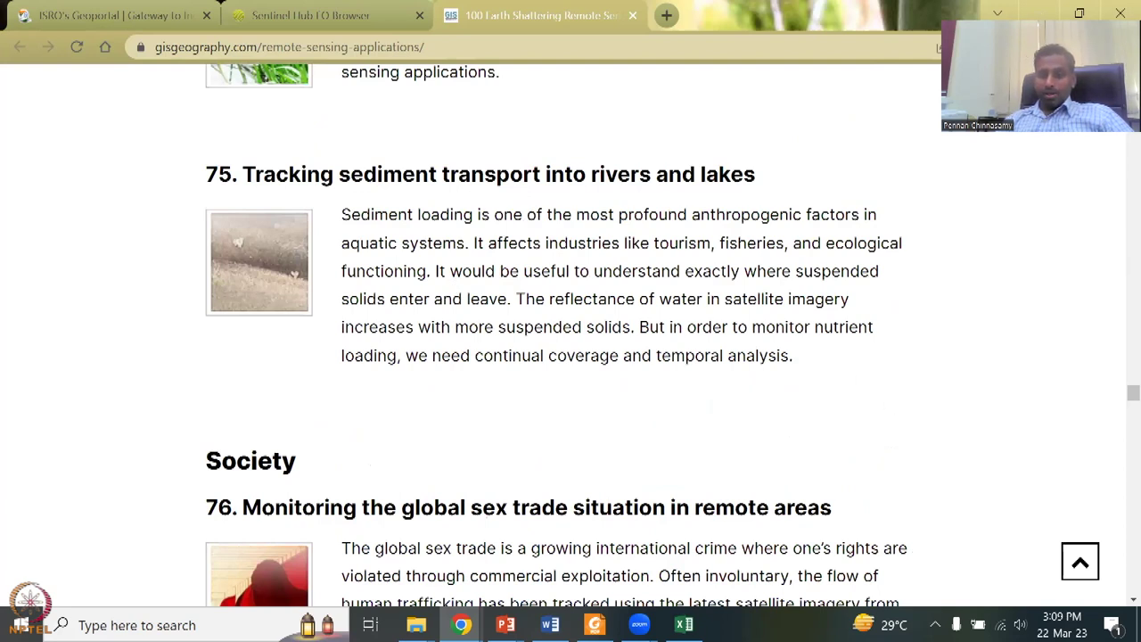
pyautogui.moveTo(1131, 394); pyautogui.dragTo(1118, 490)
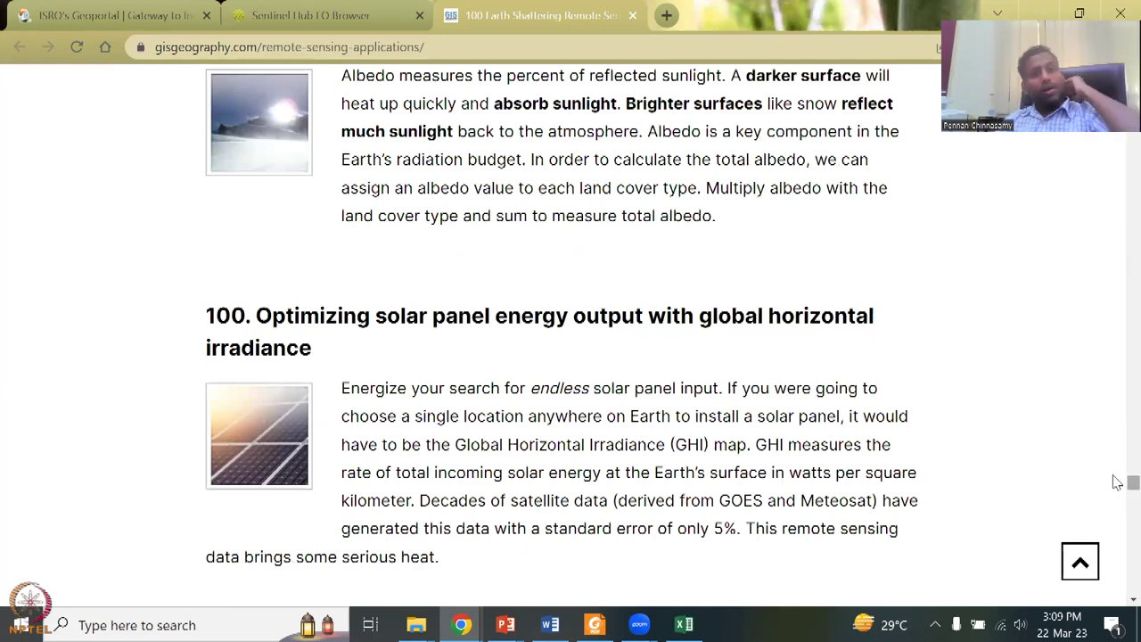
pyautogui.hotkey('ctrl', 'shift', 'Tab')
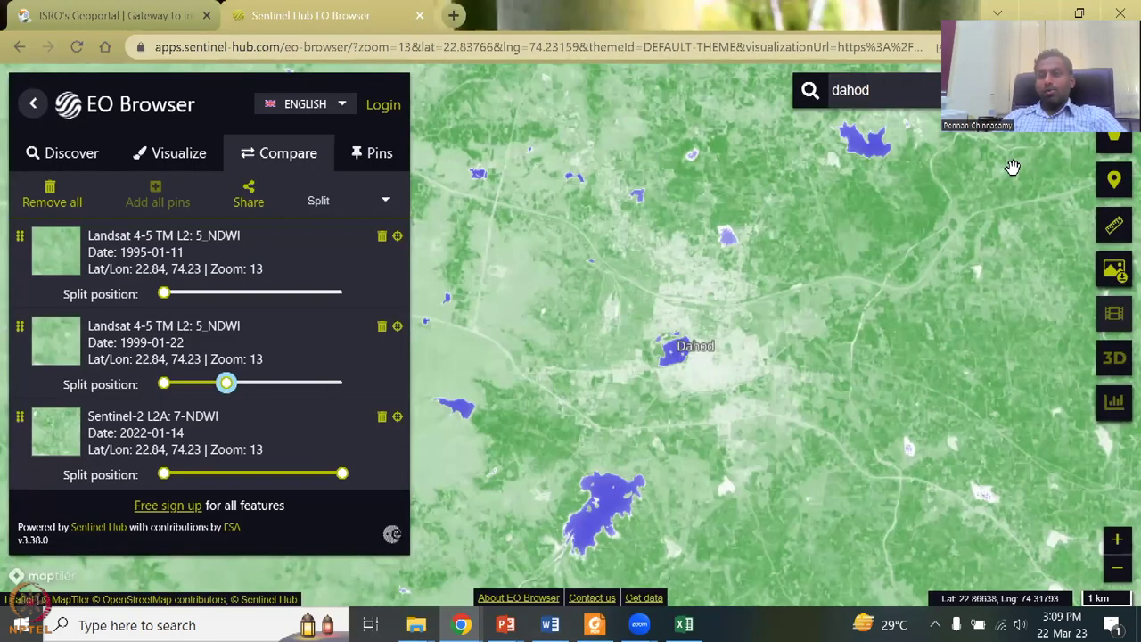
# Step: Switch from EO Browser back to the 'Applications of RS and GIS' slide
pyautogui.hotkey('alt', 'Tab')
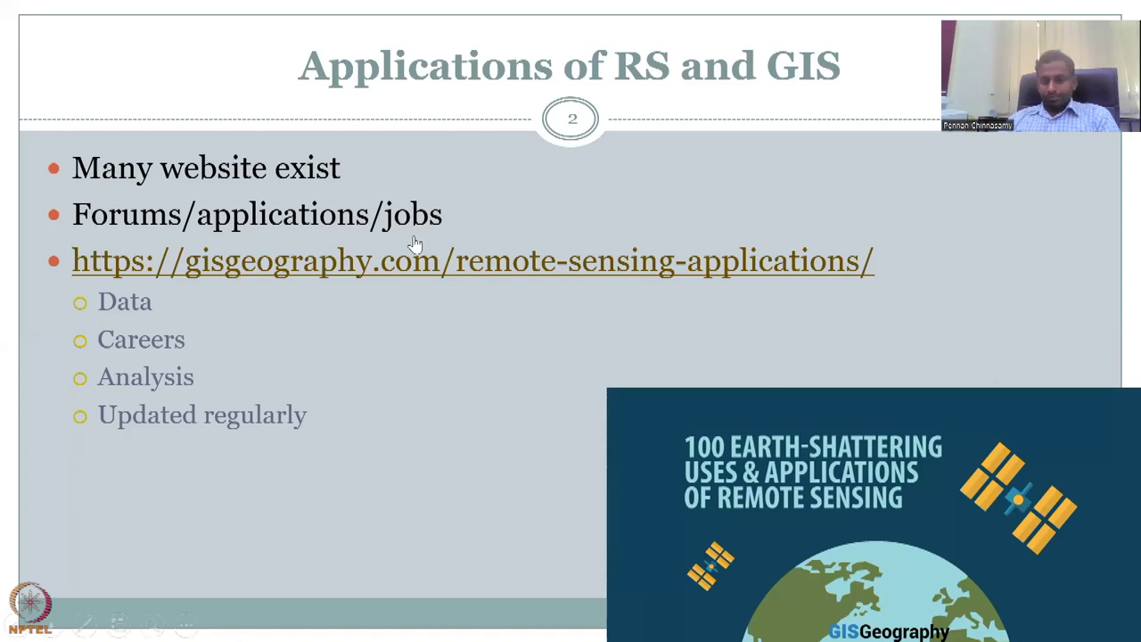
# Step: Advance to slide 3, 'Need for cross cutting theme capacities', and reveal its Rural Development diagram
pyautogui.click(412, 364)
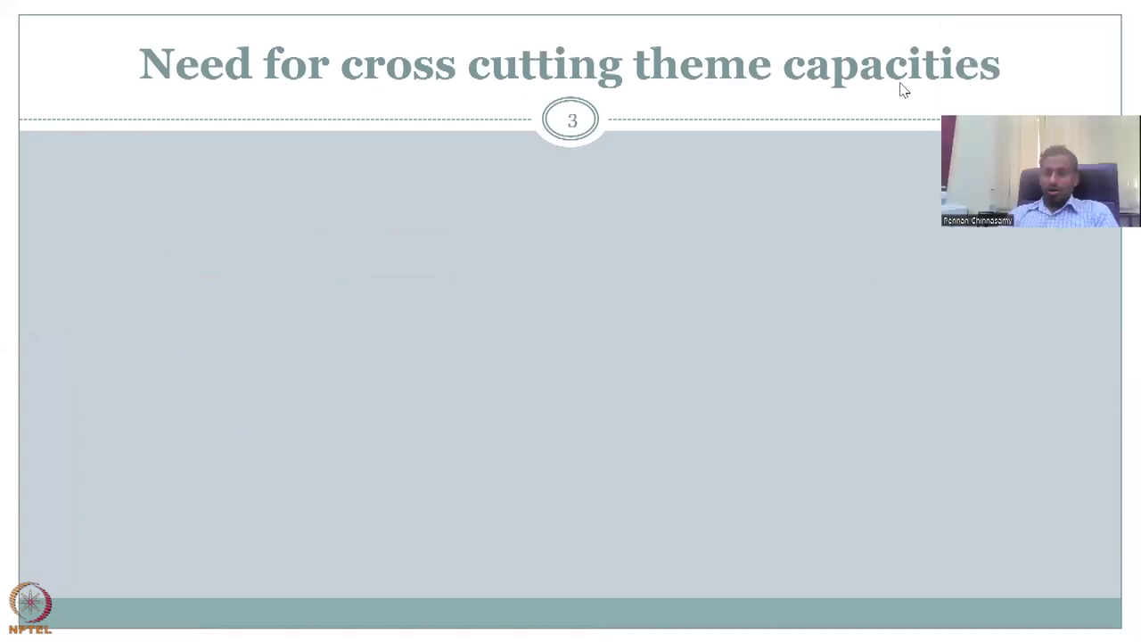
pyautogui.click(828, 246)
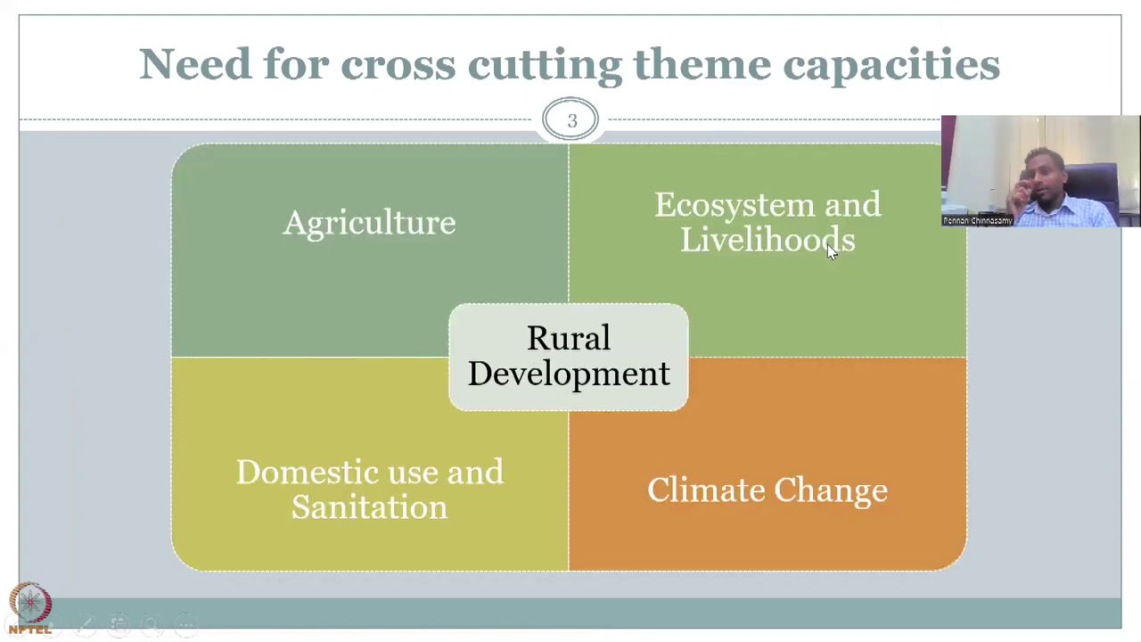
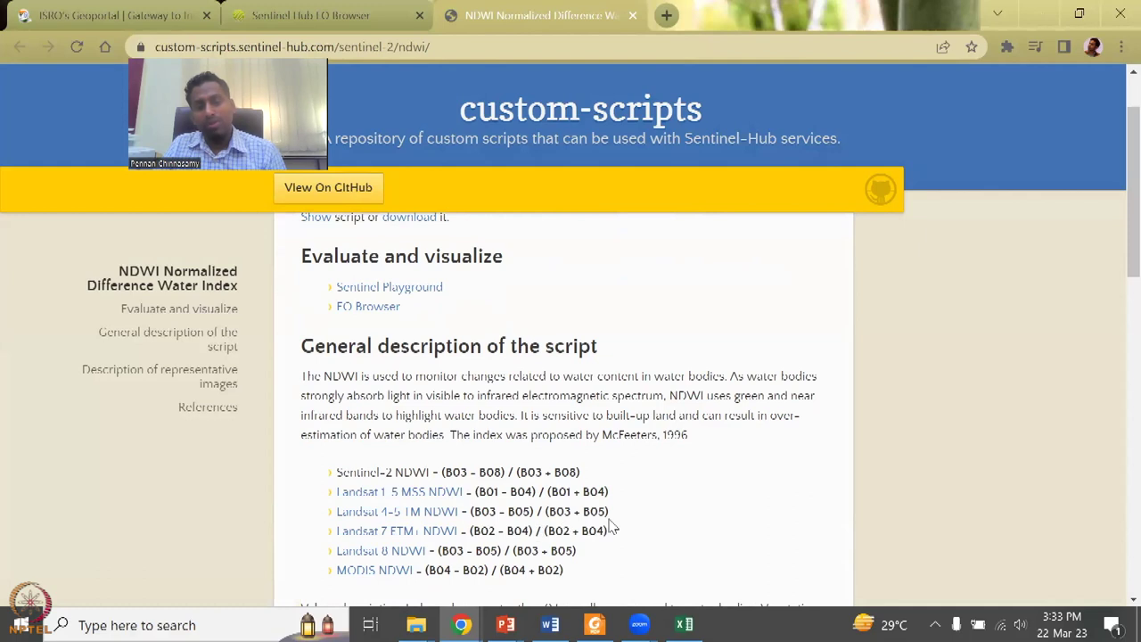
pyautogui.scroll(-2, 612, 529)
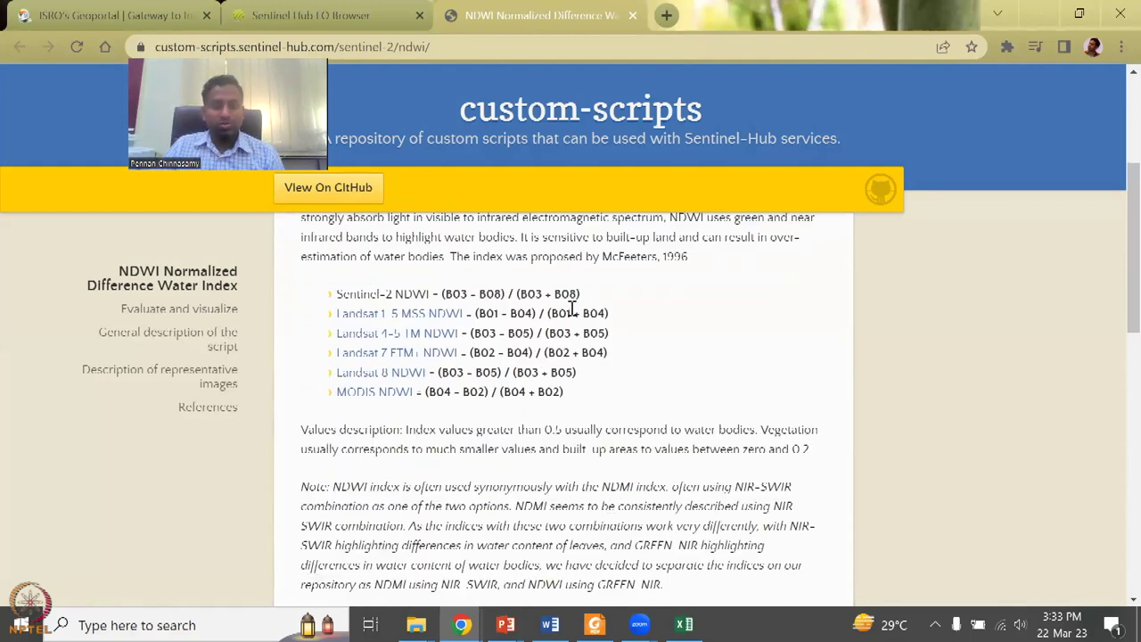
pyautogui.scroll(-2, 560, 461)
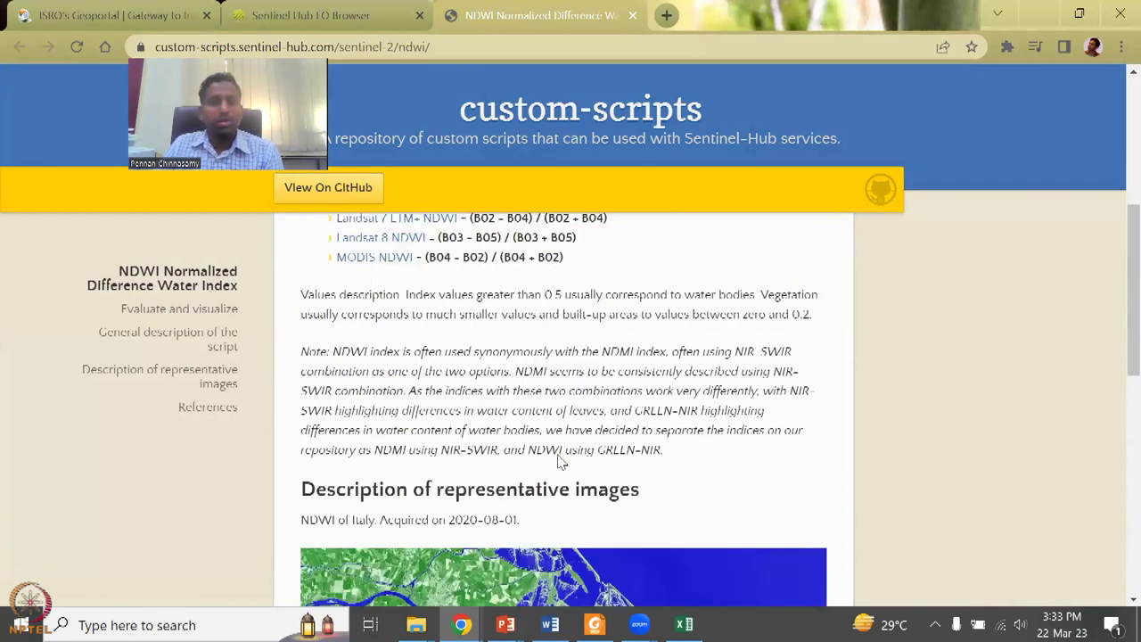
pyautogui.scroll(-3, 560, 461)
pyautogui.scroll(-3, 560, 461)
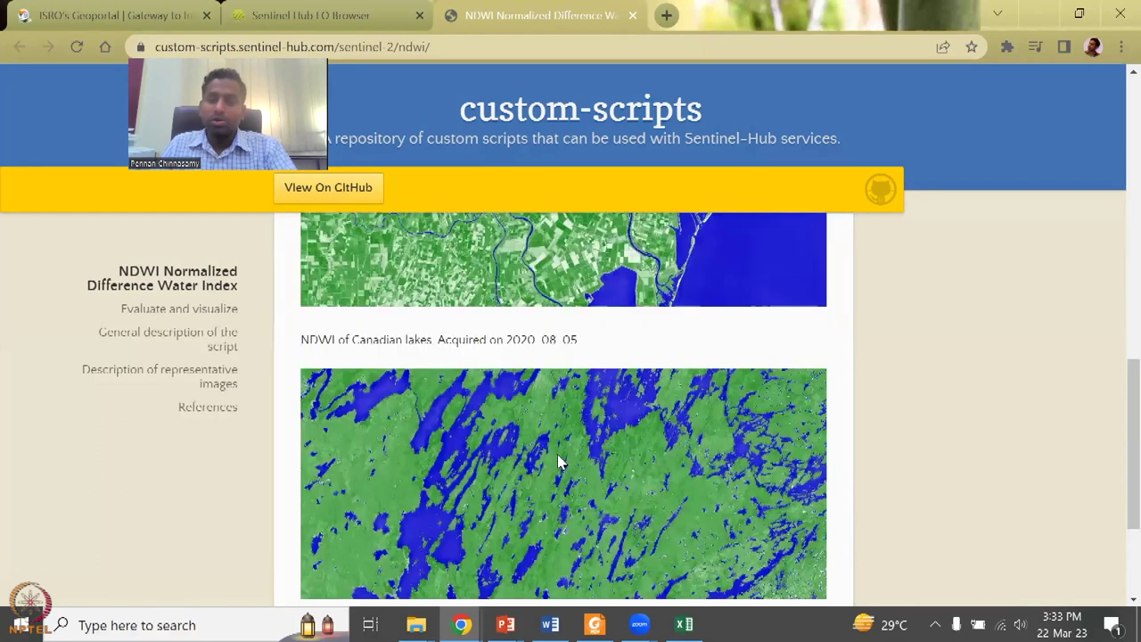
pyautogui.scroll(-2, 560, 461)
pyautogui.scroll(10, 552, 450)
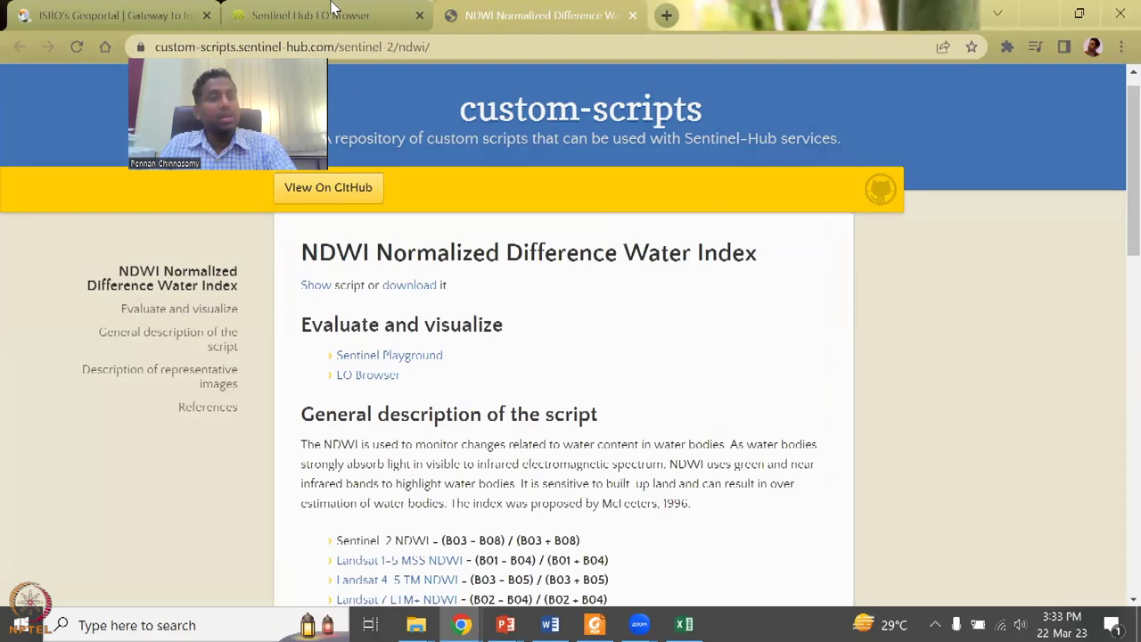
pyautogui.click(330, 13)
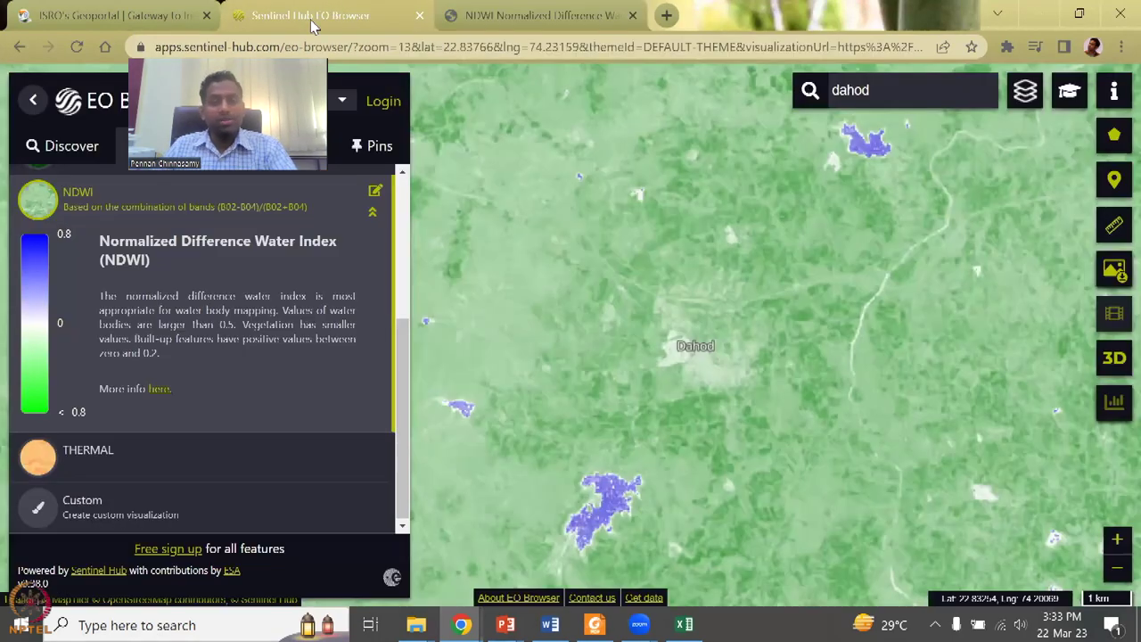
# Step: Open the comparison of pinned NDWI layers in Split mode
pyautogui.scroll(3, 343, 359)
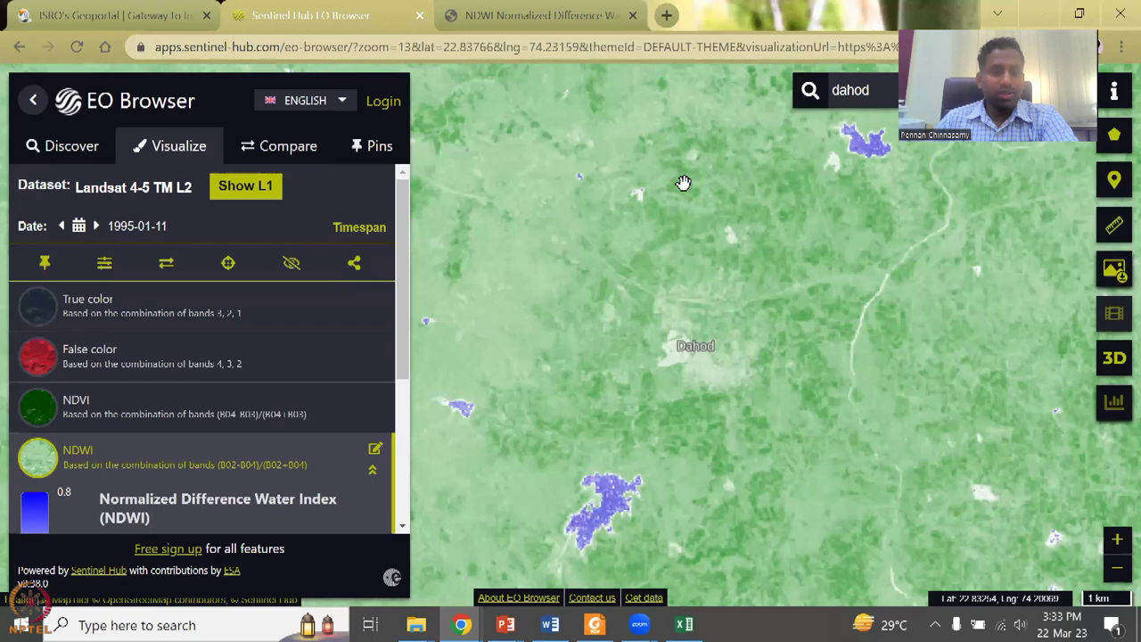
pyautogui.click(280, 154)
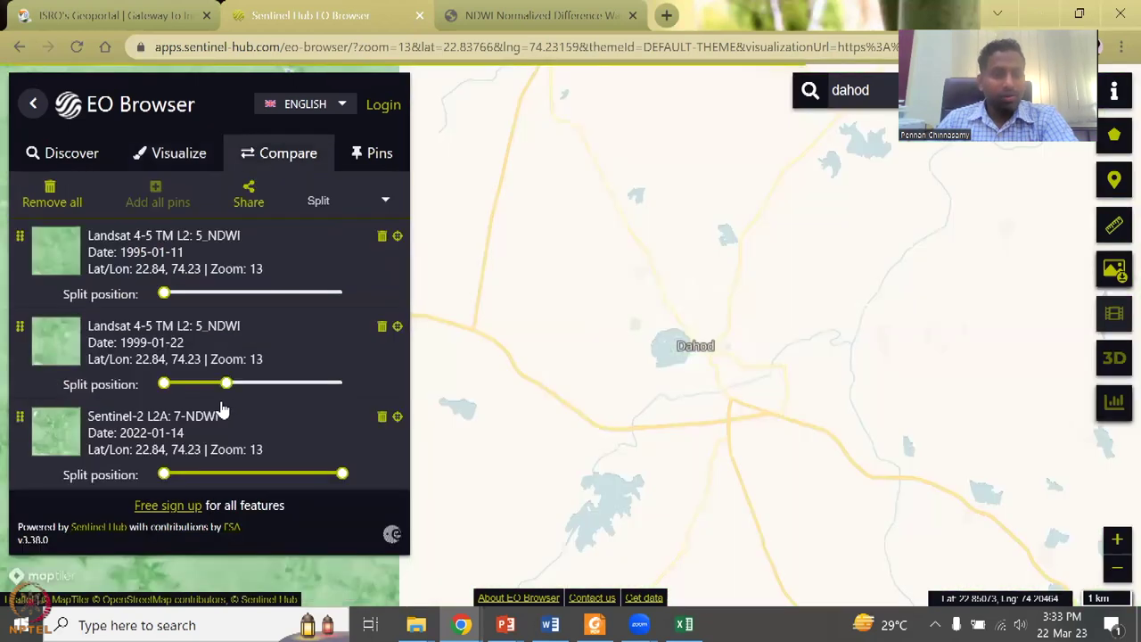
pyautogui.click(223, 384)
# Step: Drag the 1999 Landsat and 2022 Sentinel-2 split sliders, leaving Sentinel-2 across the whole map
pyautogui.moveTo(164, 474); pyautogui.dragTo(236, 474)
pyautogui.moveTo(226, 383); pyautogui.dragTo(270, 386)
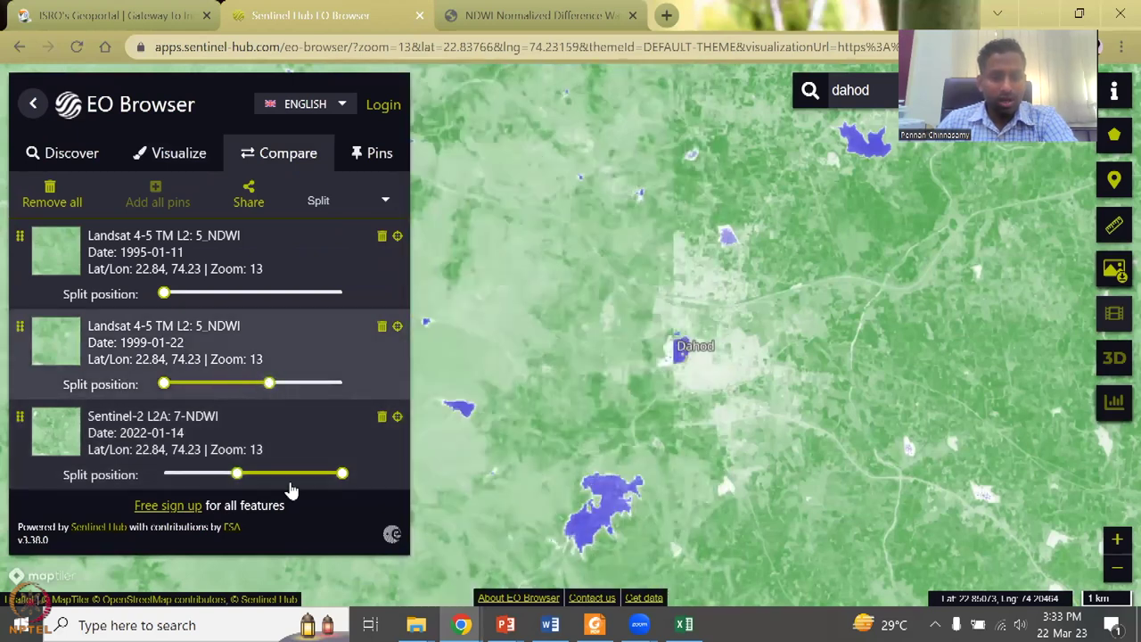
pyautogui.moveTo(238, 475); pyautogui.dragTo(265, 476)
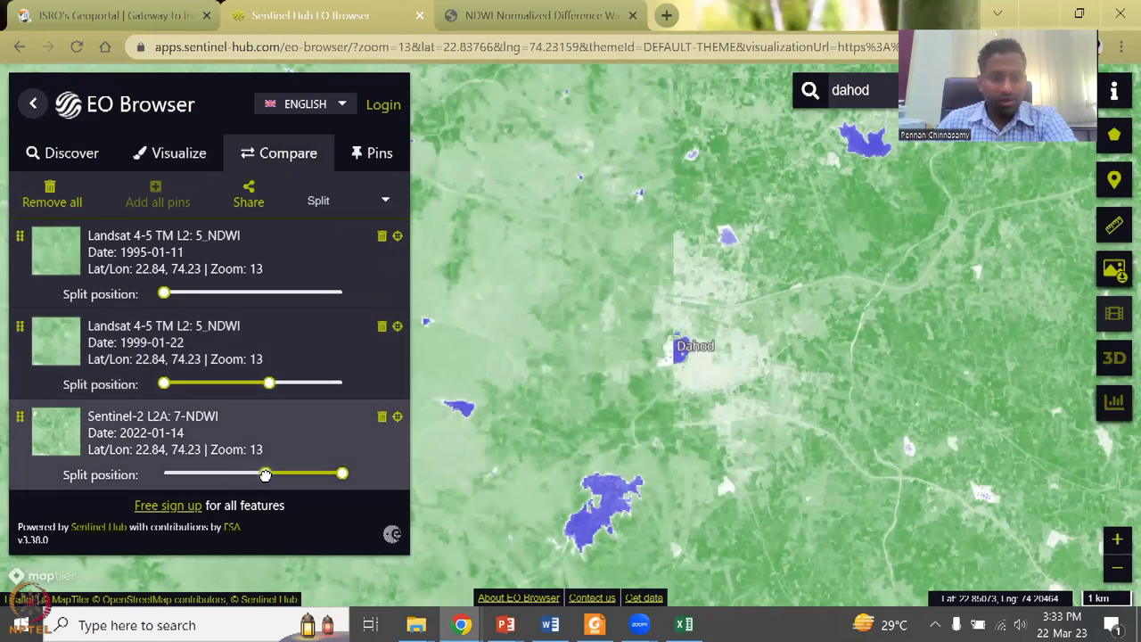
pyautogui.moveTo(550, 624)
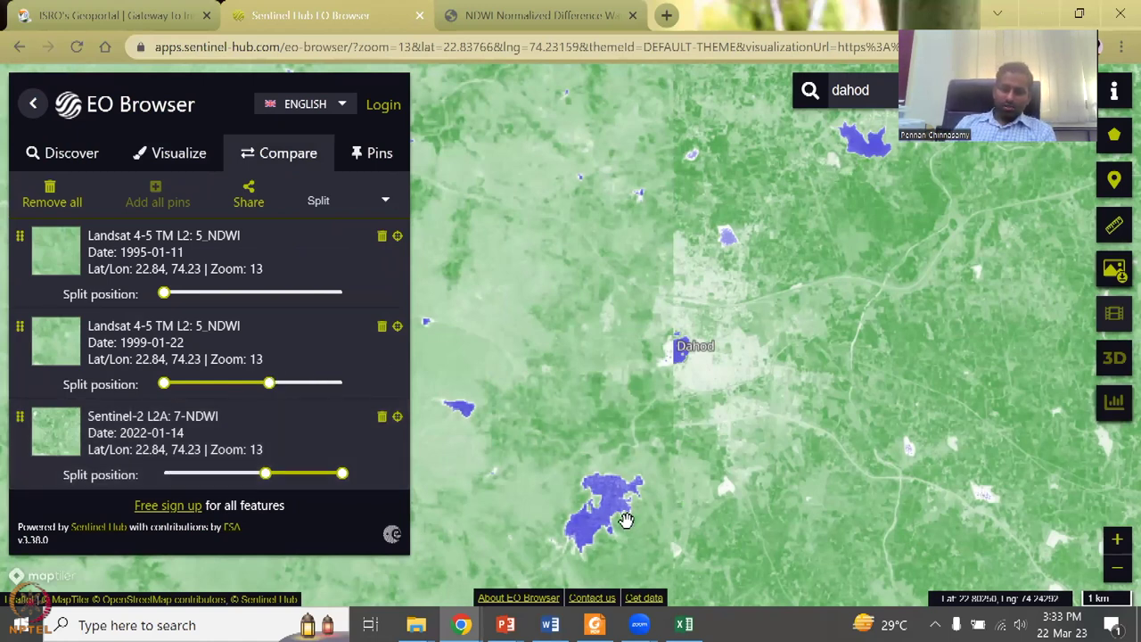
pyautogui.moveTo(260, 480); pyautogui.dragTo(166, 474)
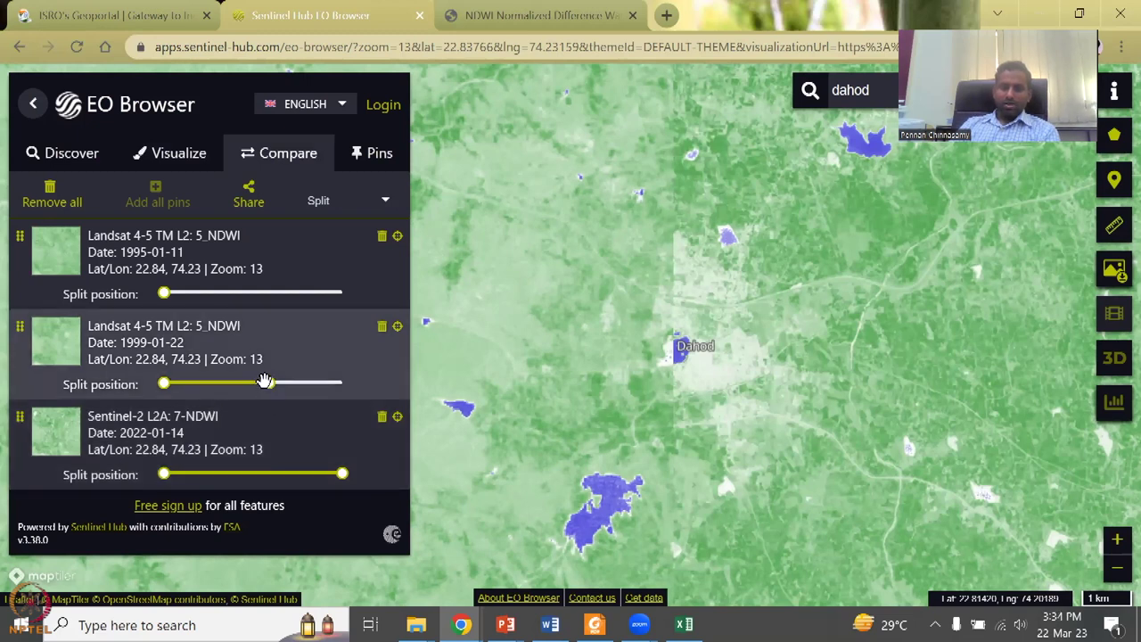
pyautogui.click(231, 392)
pyautogui.moveTo(191, 401); pyautogui.dragTo(509, 425)
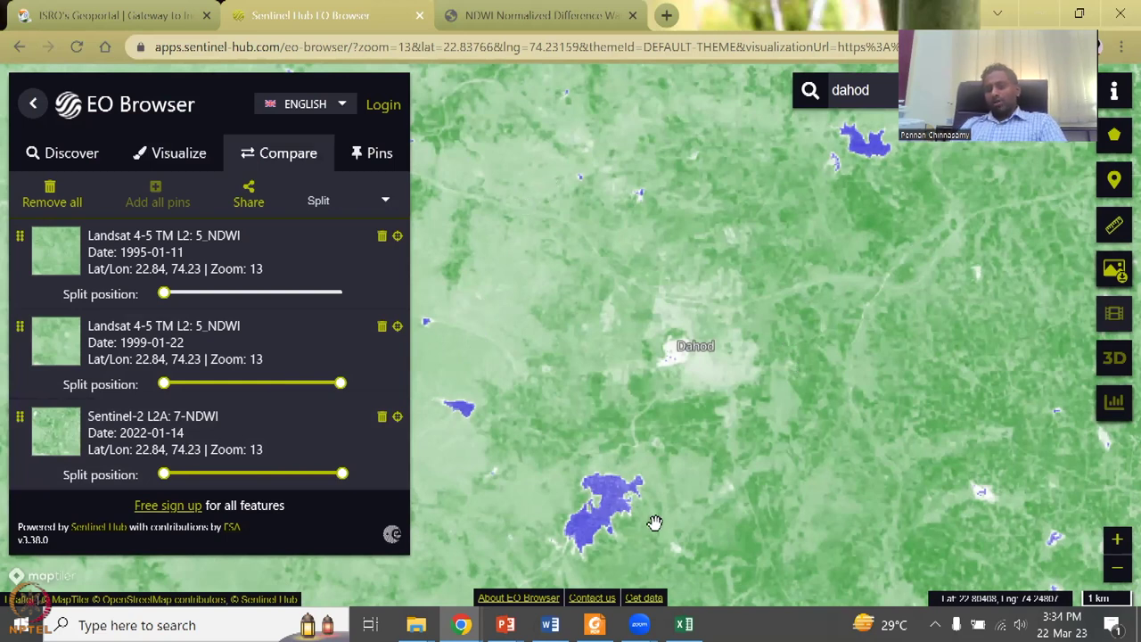
pyautogui.moveTo(339, 382); pyautogui.dragTo(171, 382)
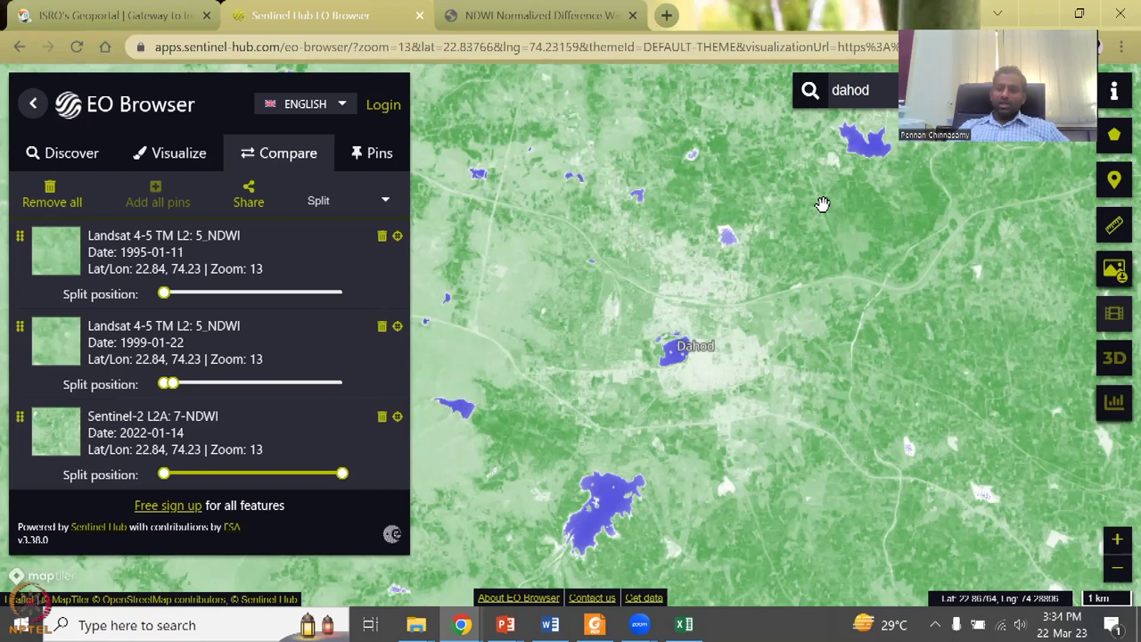
# Step: Check the Education versus Normal mode choice, then begin signing in to Sentinel Hub
pyautogui.click(1072, 88)
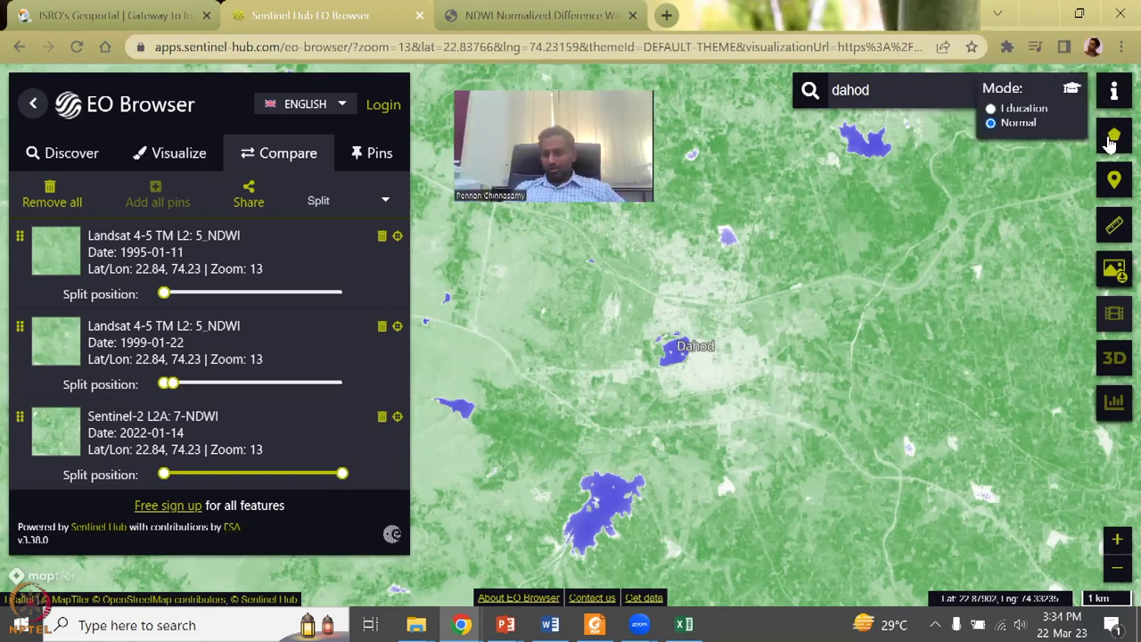
pyautogui.moveTo(1111, 140)
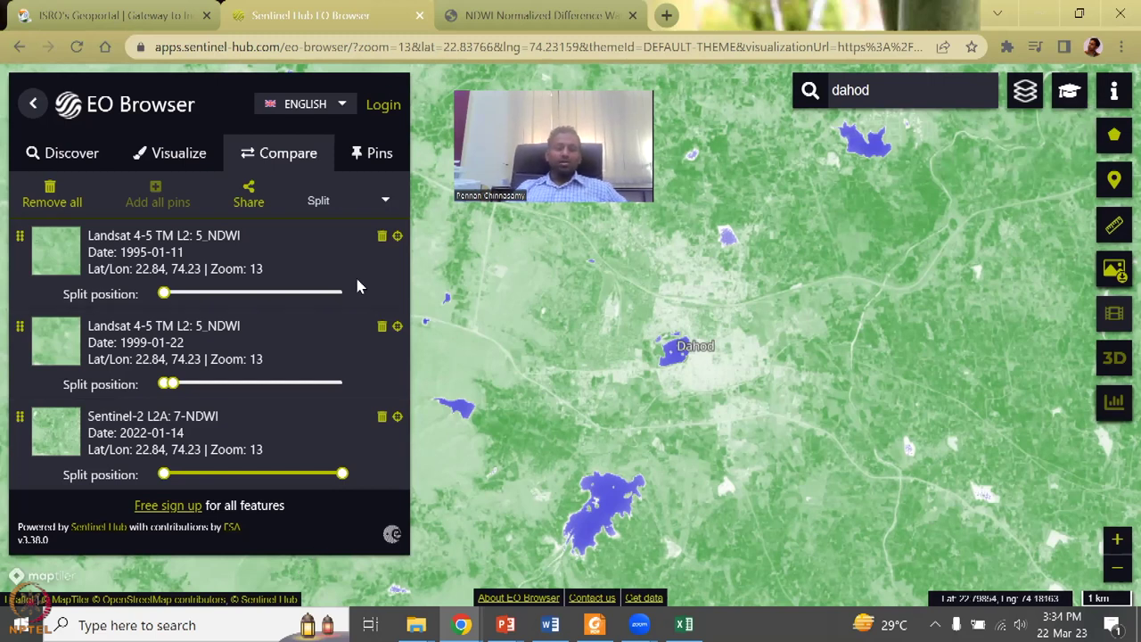
pyautogui.click(384, 105)
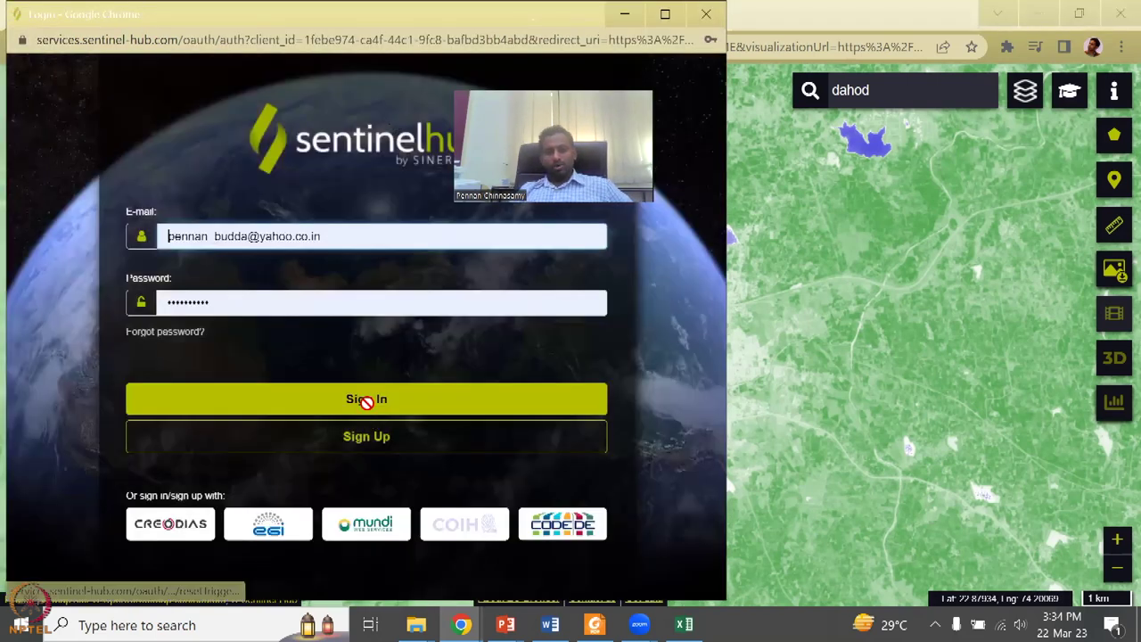
# Step: Submit the auto-filled account credentials with Sign In
pyautogui.click(364, 399)
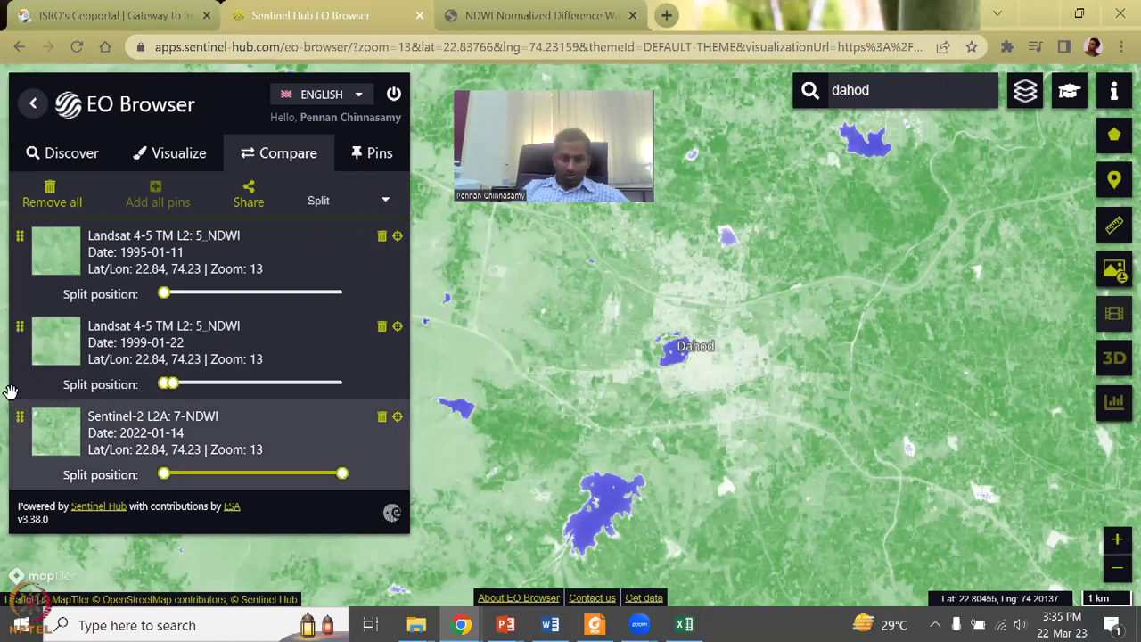
# Step: Dismiss the stray page menu and pan the split map to sit slightly east of Dahod
pyautogui.rightClick(213, 259)
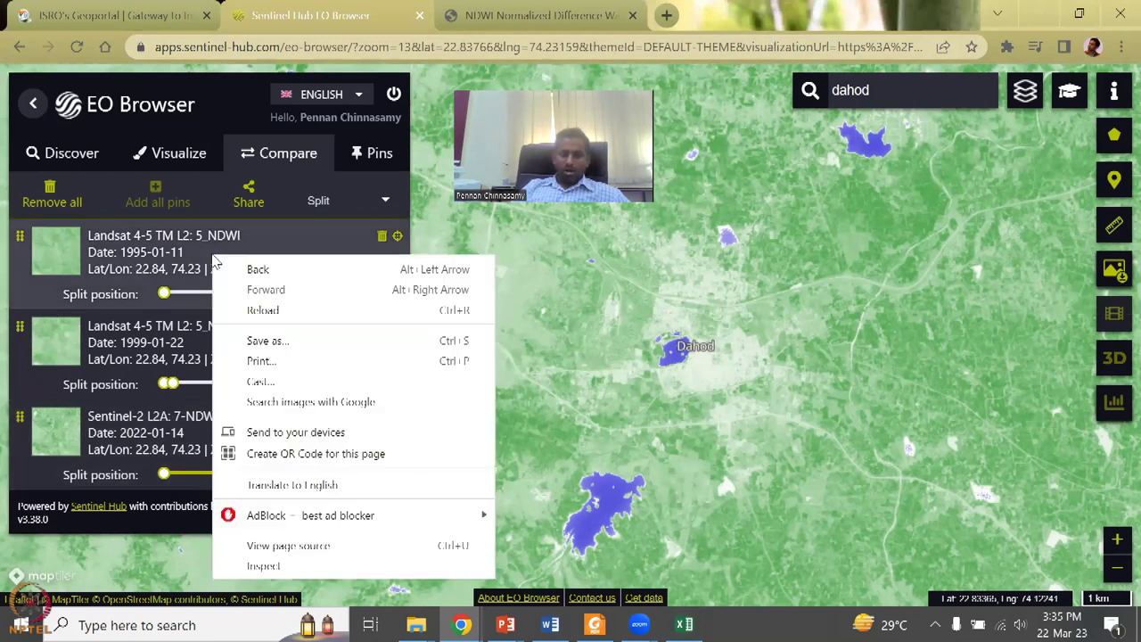
pyautogui.click(197, 256)
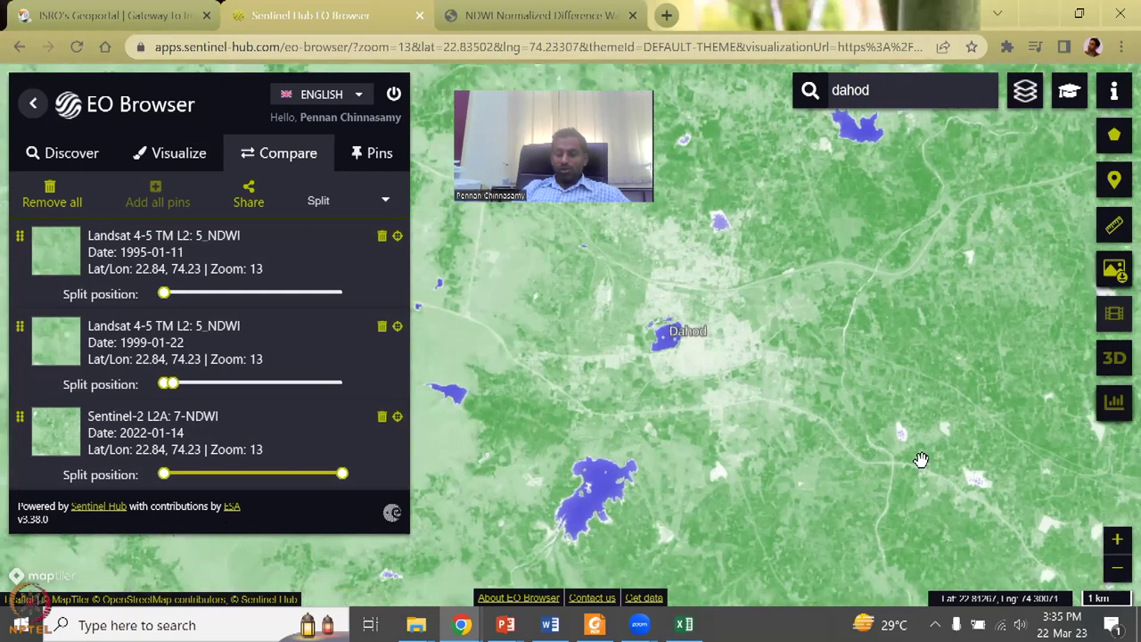
pyautogui.moveTo(922, 464); pyautogui.dragTo(781, 565)
pyautogui.moveTo(741, 430); pyautogui.dragTo(1121, 484)
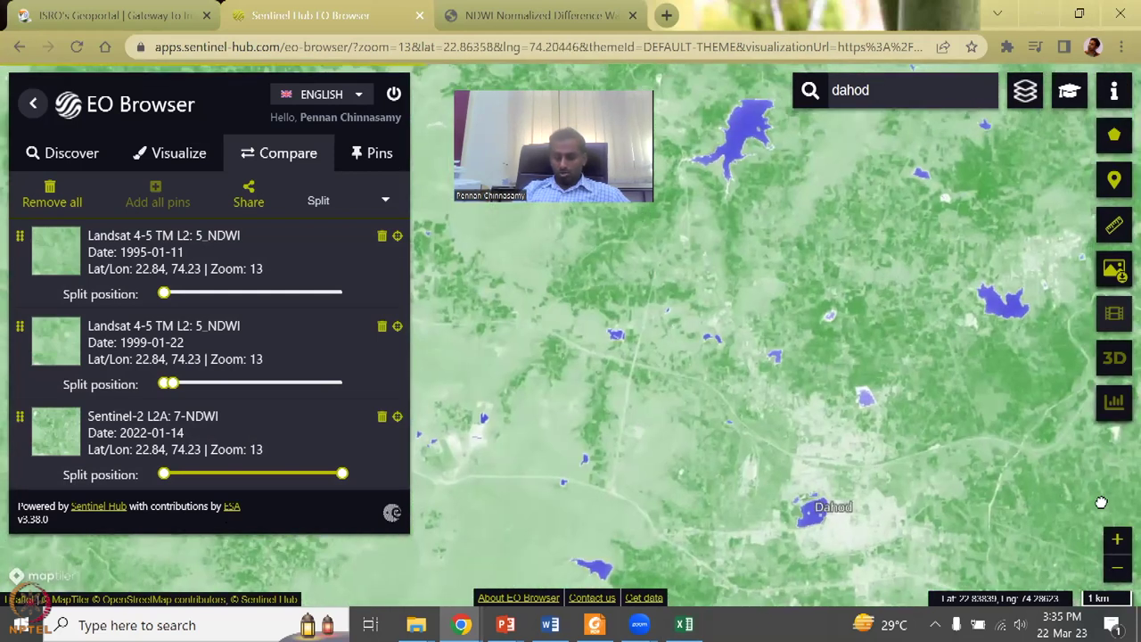
pyautogui.moveTo(788, 430); pyautogui.dragTo(721, 342)
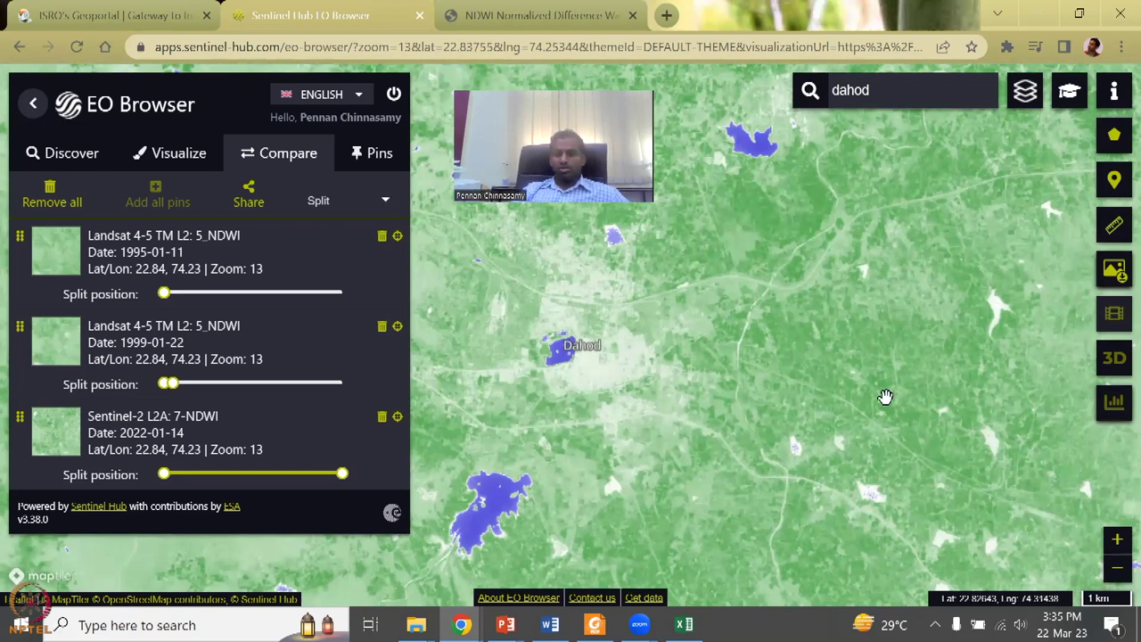
# Step: Open the comparison's image download settings and keep JPG as the file format
pyautogui.click(1114, 277)
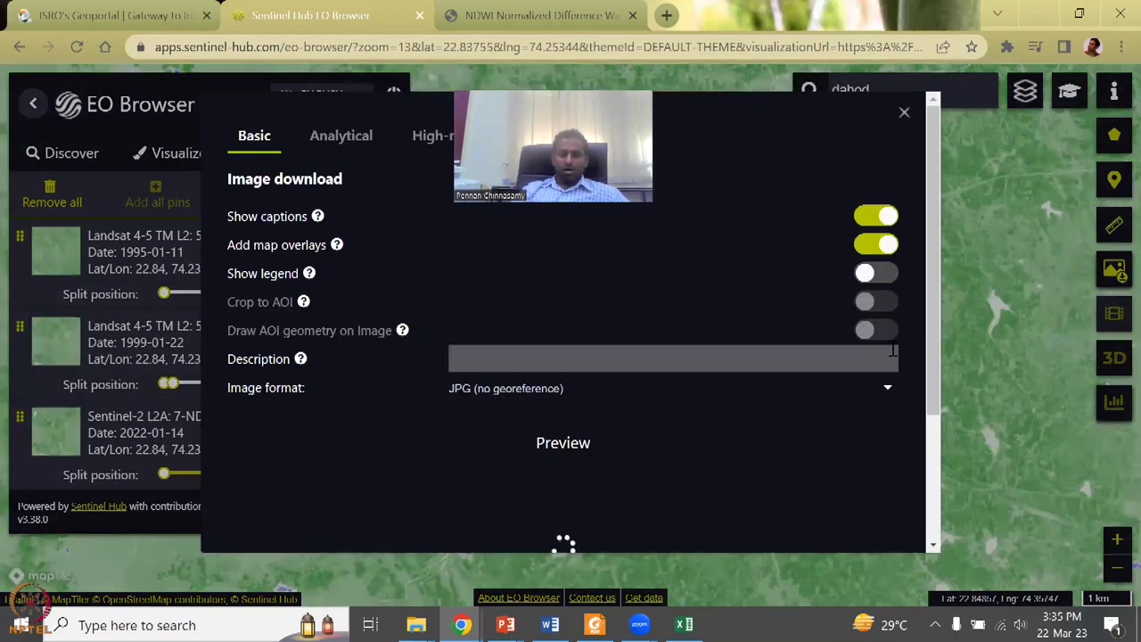
pyautogui.click(510, 395)
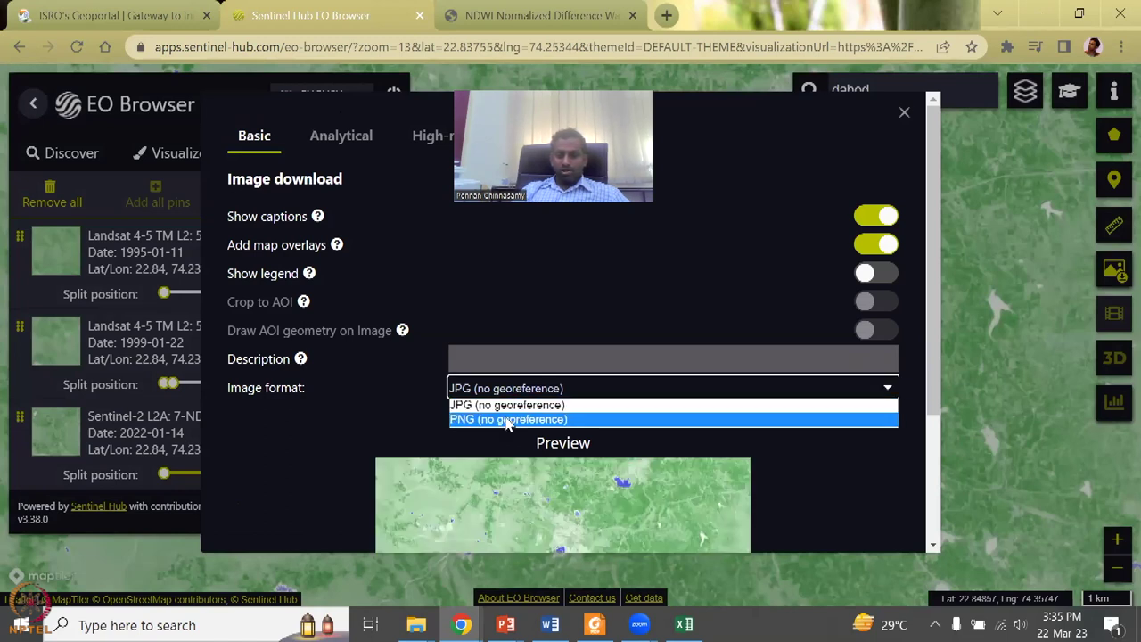
pyautogui.click(774, 465)
pyautogui.scroll(-3, 775, 464)
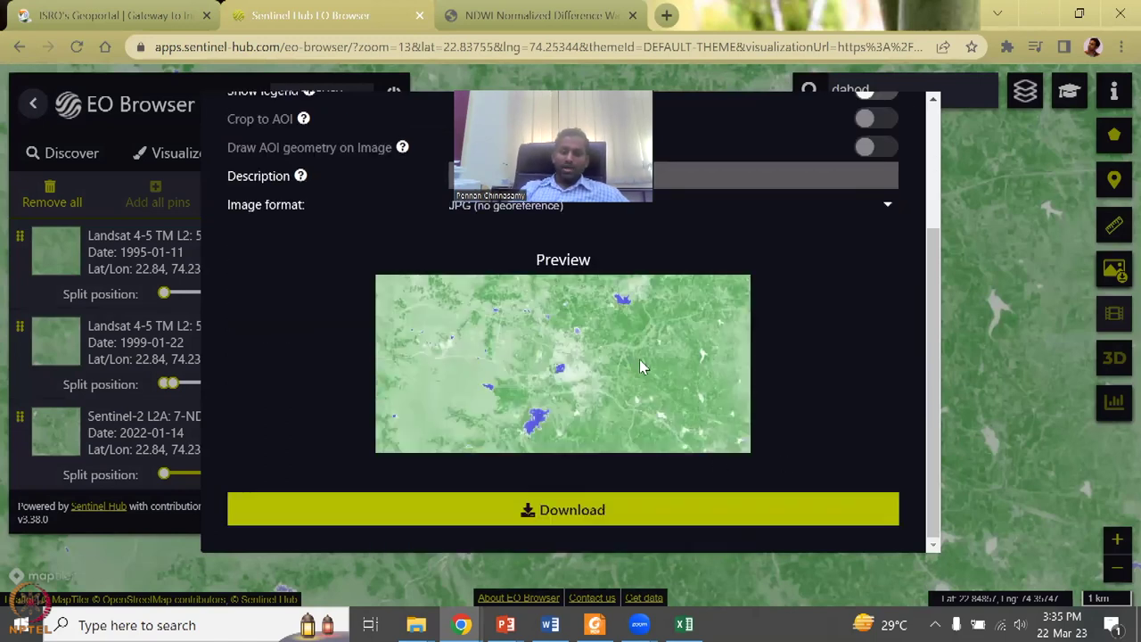
pyautogui.scroll(1, 640, 366)
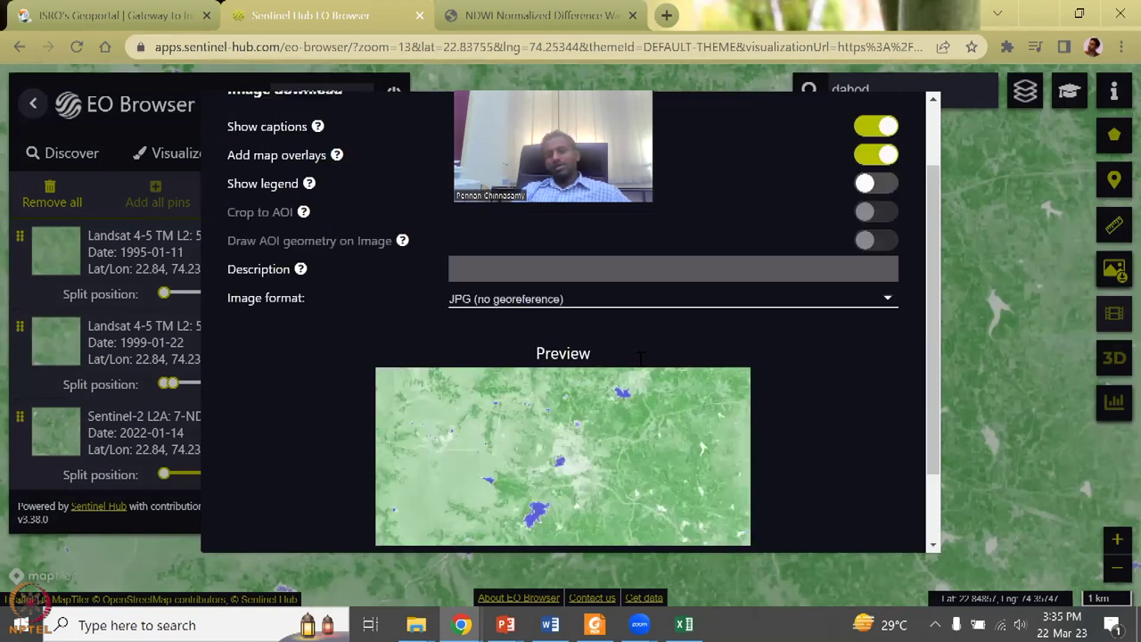
pyautogui.scroll(1, 571, 356)
# Step: Find Analytical and High-res print downloads blocked in compare mode, then advance to the Conclude slide
pyautogui.click(358, 152)
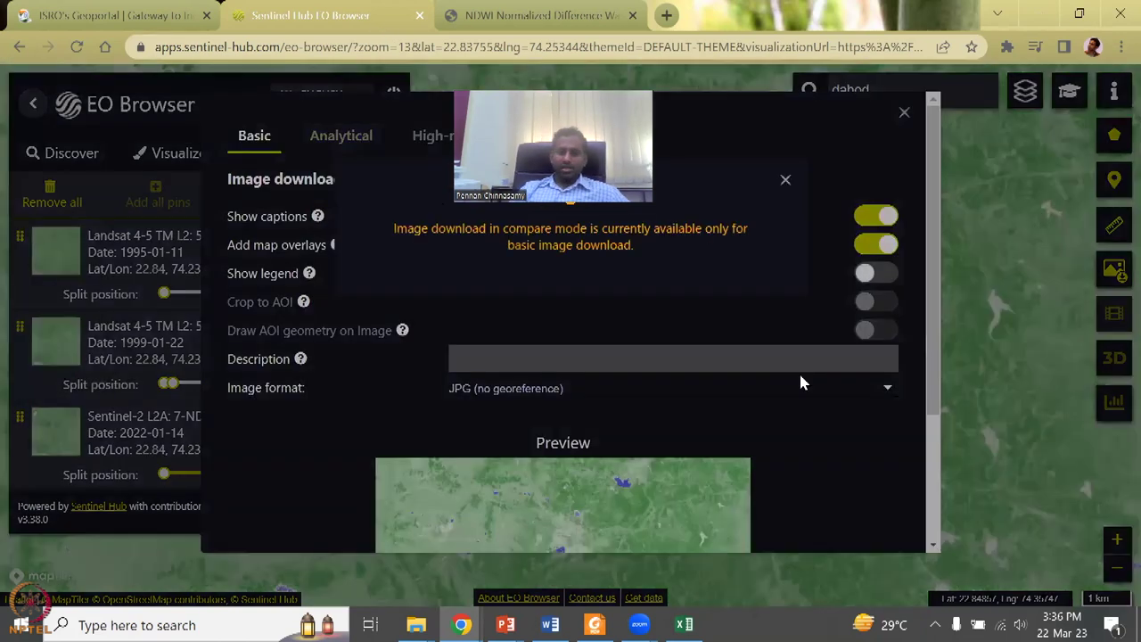
pyautogui.click(786, 182)
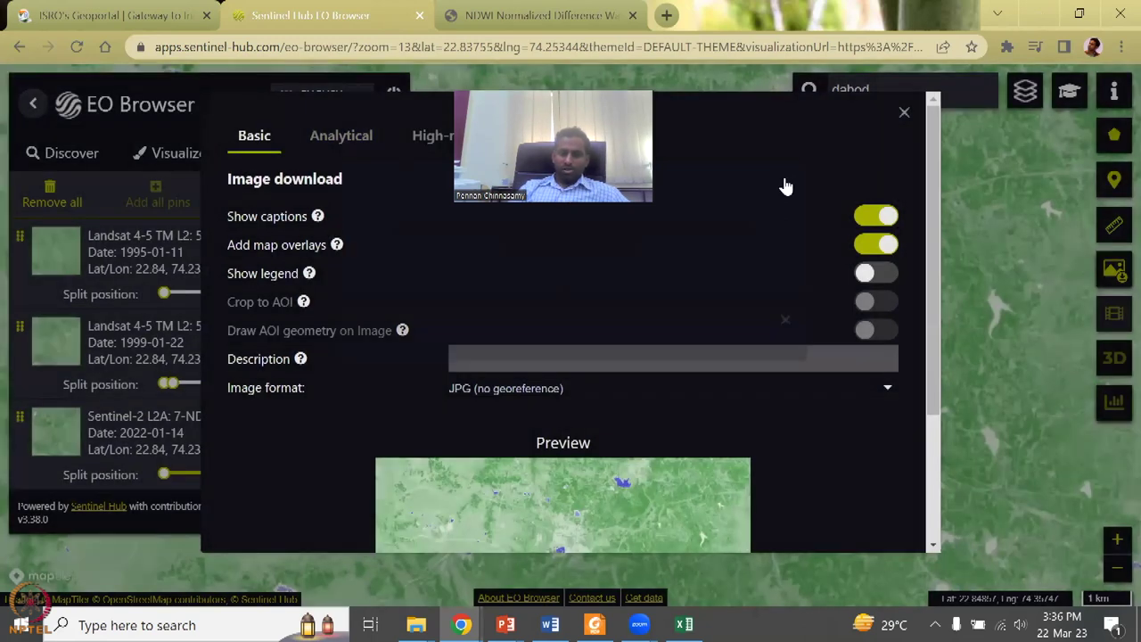
pyautogui.click(468, 139)
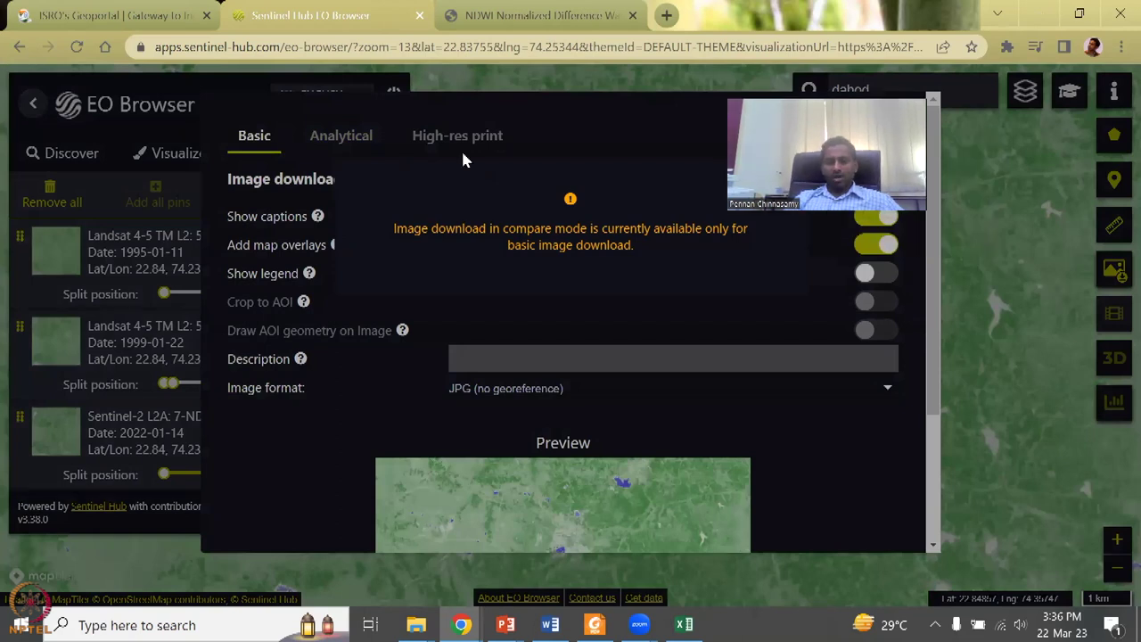
pyautogui.click(550, 324)
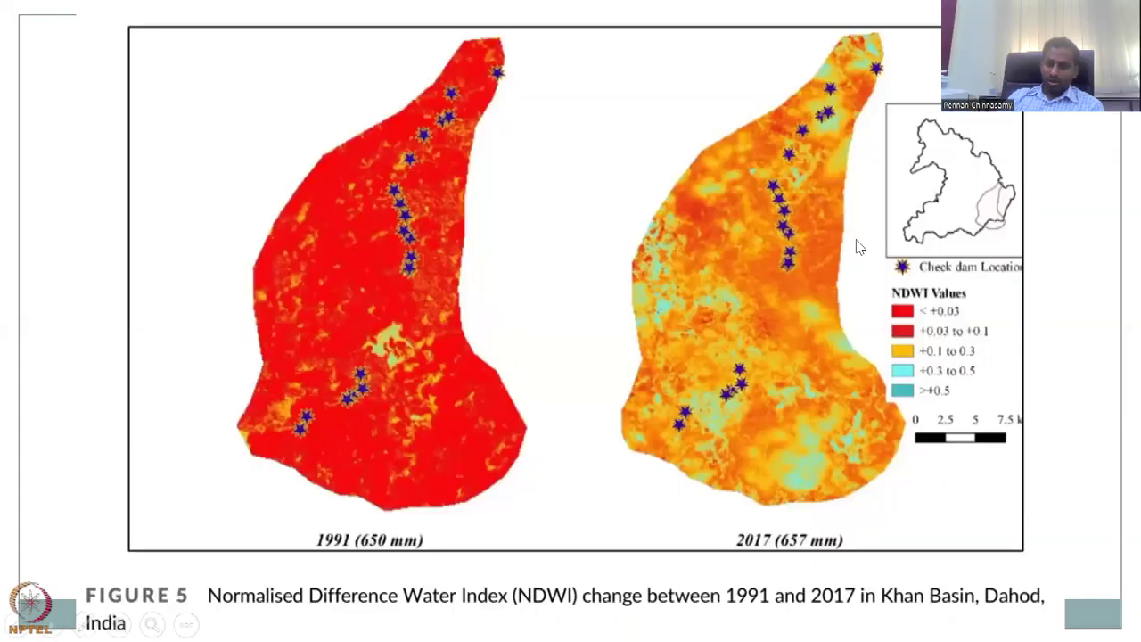
pyautogui.click(874, 304)
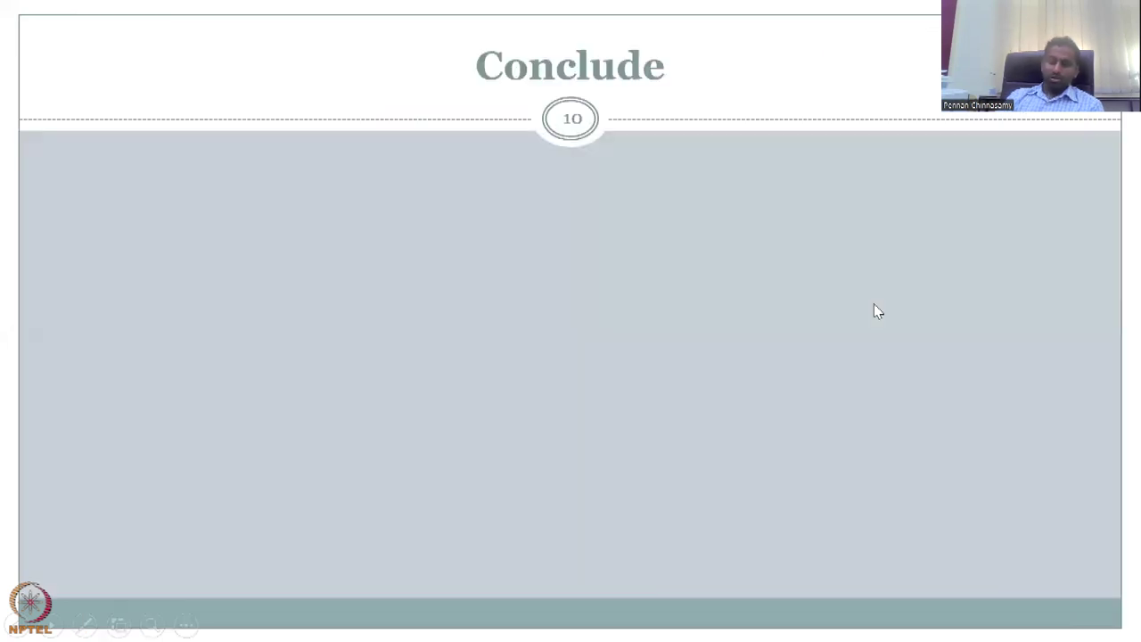